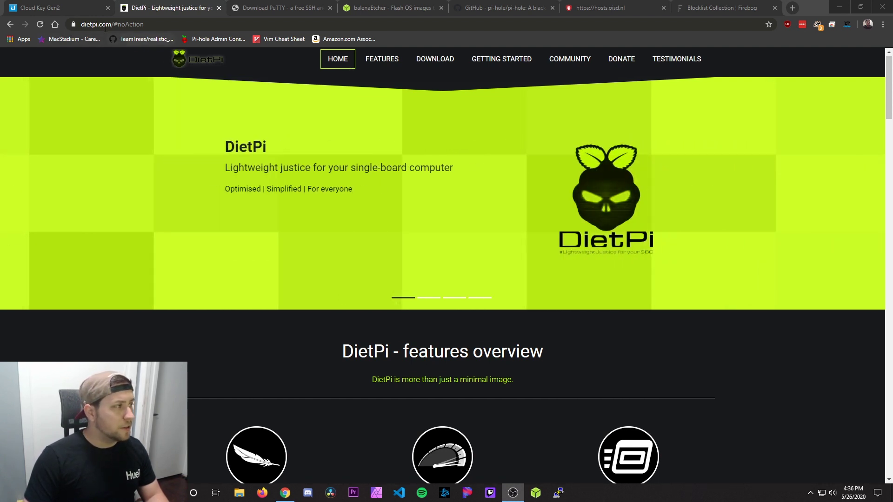
Step: Go to DietPi's DOWNLOAD section, show the Raspberry Pi image details, and bring up File Explorer
{"action": "scroll", "coordinate": [429, 65], "scroll_direction": "down", "scroll_amount": 1}
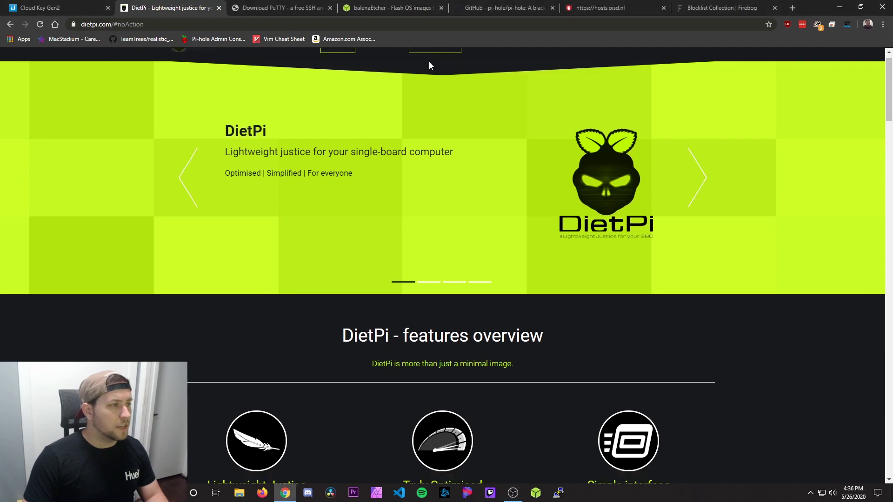
{"action": "left_click", "coordinate": [421, 65]}
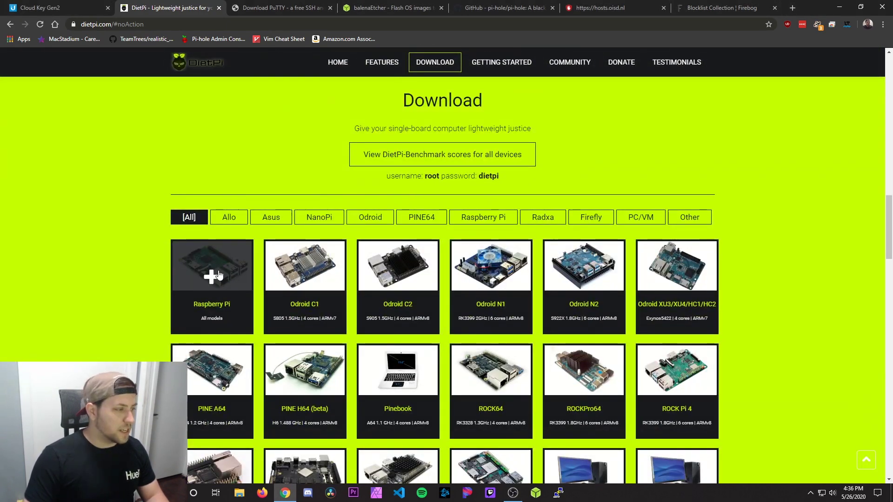
{"action": "left_click", "coordinate": [218, 275]}
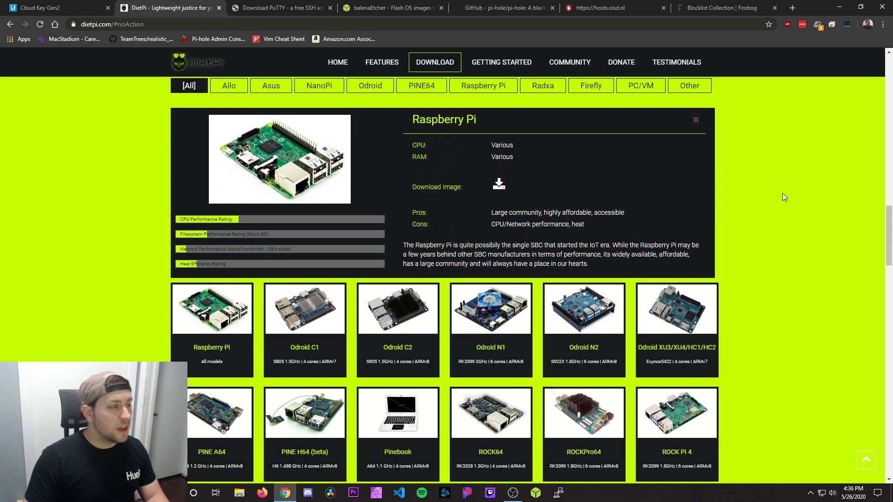
{"action": "left_click", "coordinate": [239, 493]}
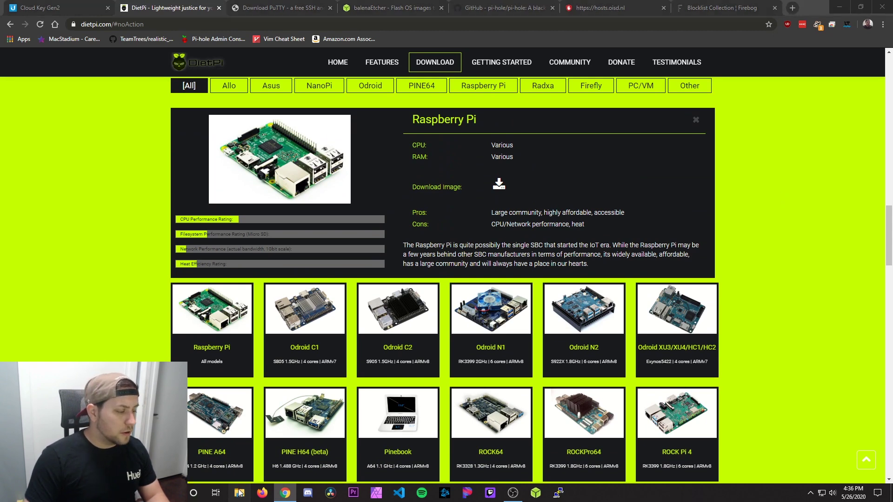
Step: Extract the DietPi archive in Downloads with WinRAR into DietPi_RPi-ARMv6-Buster and select its disc image
{"action": "double_click", "coordinate": [221, 74]}
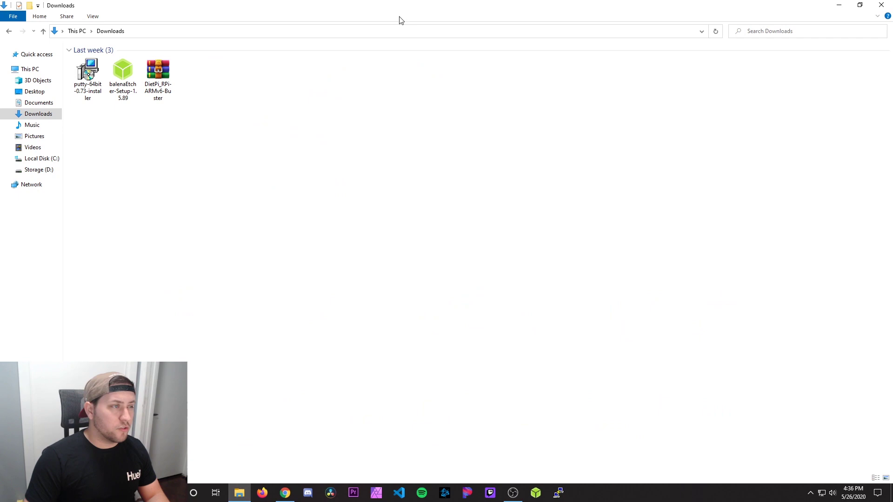
{"action": "right_click", "coordinate": [160, 70]}
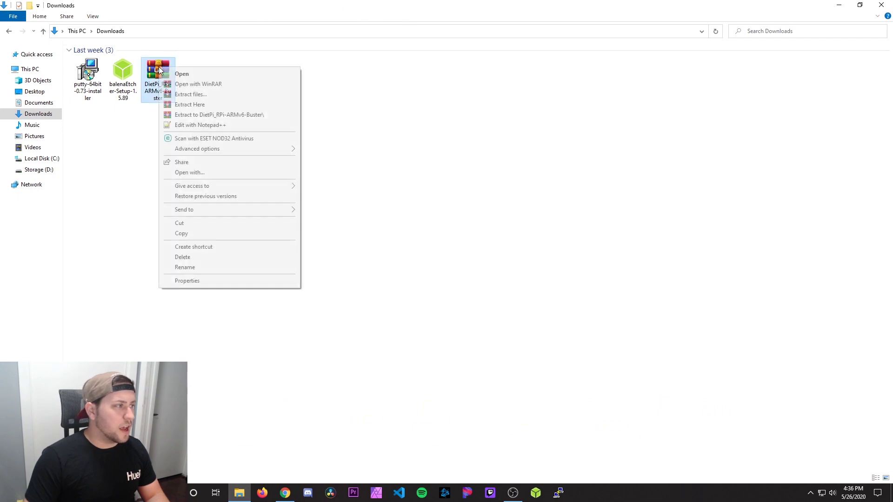
{"action": "left_click", "coordinate": [244, 116]}
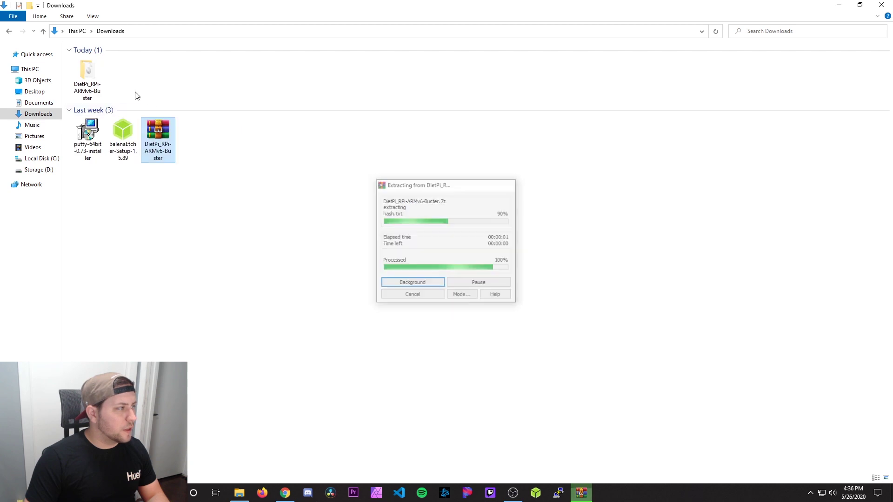
{"action": "double_click", "coordinate": [87, 75]}
{"action": "left_click", "coordinate": [117, 63]}
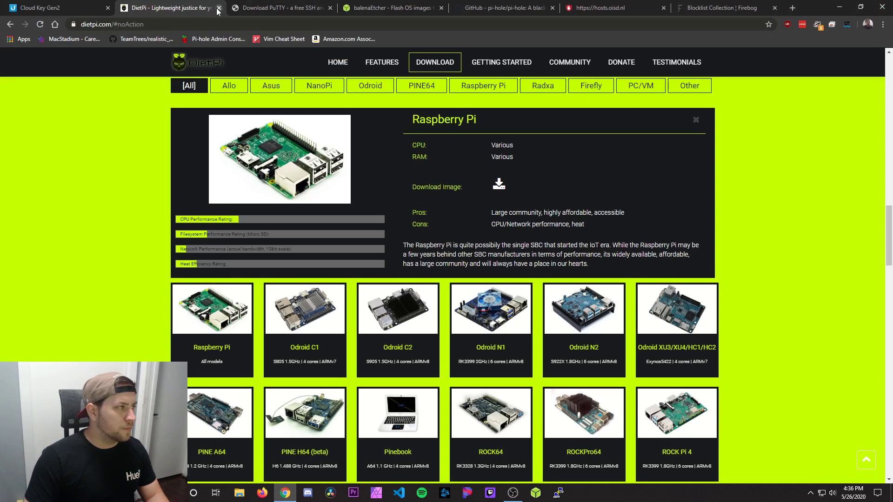
Step: Close the DietPi tab and follow putty.org's 'here' link to the PuTTY 0.73 release page
{"action": "left_click", "coordinate": [219, 8]}
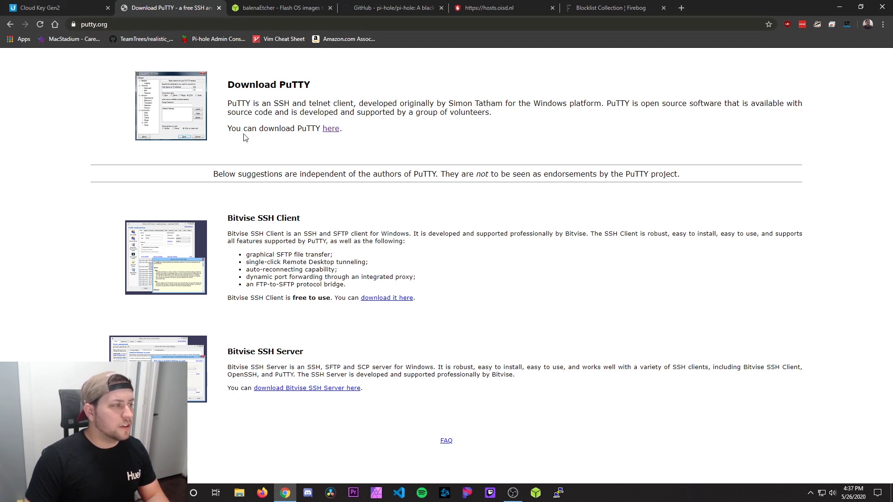
{"action": "left_click", "coordinate": [325, 132]}
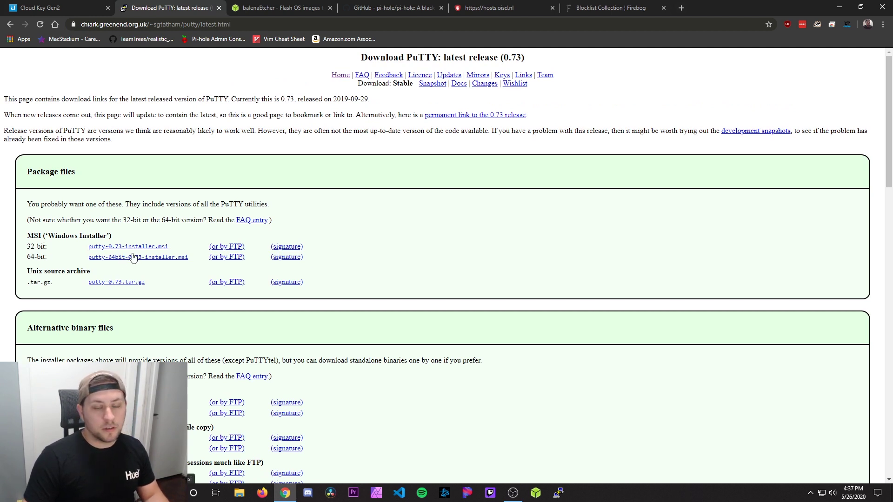
Step: Close the PuTTY and balenaEtcher tabs and minimize Chrome to the desktop
{"action": "left_click", "coordinate": [216, 10]}
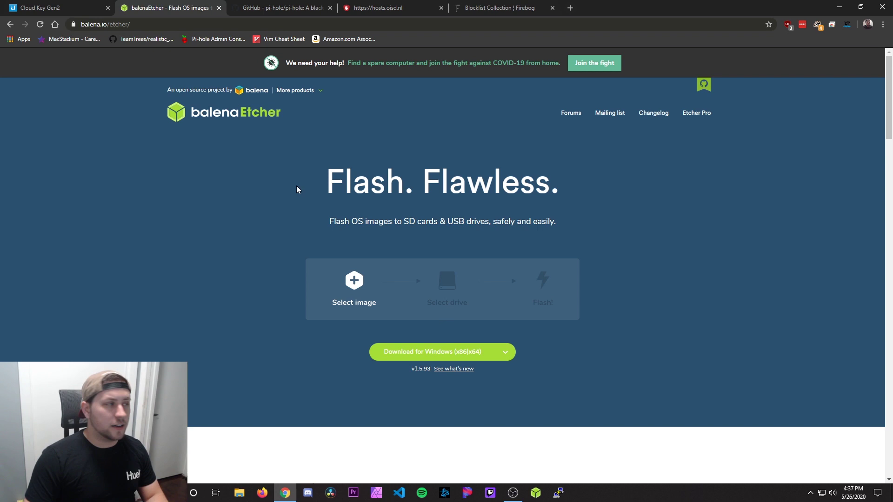
{"action": "left_click", "coordinate": [220, 8]}
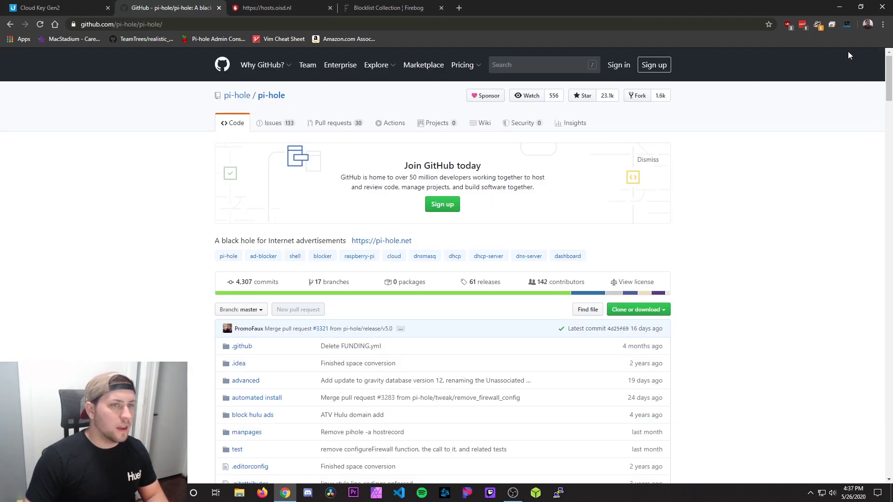
{"action": "left_click", "coordinate": [839, 6]}
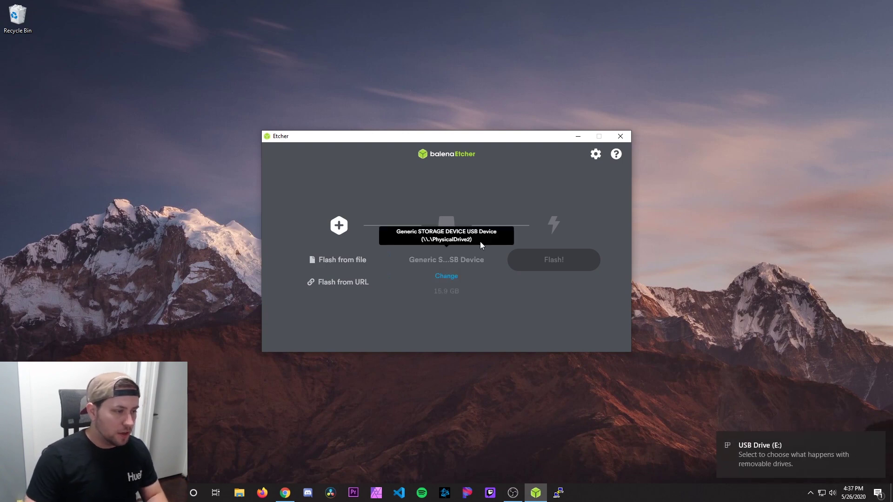
Step: Flash the DietPi disc image to the 15.9 GB USB drive with balenaEtcher, then close Etcher
{"action": "left_click", "coordinate": [360, 264]}
{"action": "left_click", "coordinate": [409, 212]}
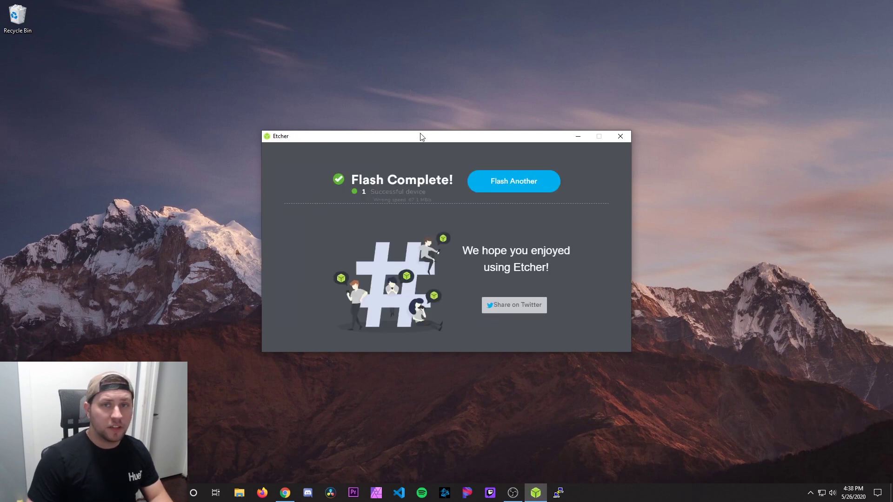
{"action": "left_click", "coordinate": [621, 137]}
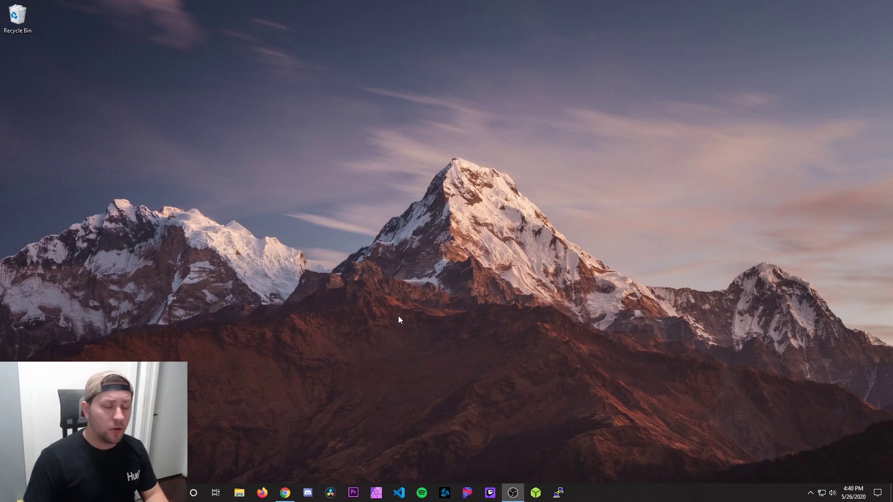
Step: Find DietPi in UniFi's refreshed Clients list, select its IP 192.168.1.97, then minimize Chrome
{"action": "left_click", "coordinate": [285, 493]}
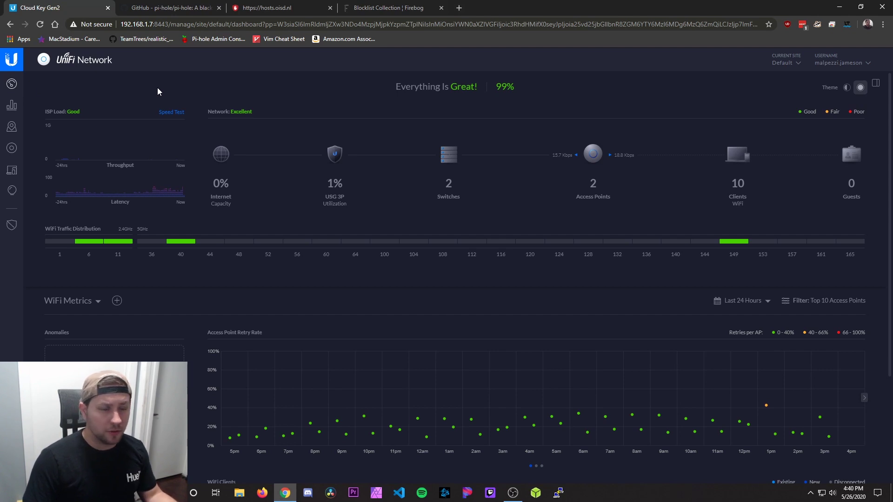
{"action": "left_click", "coordinate": [14, 170]}
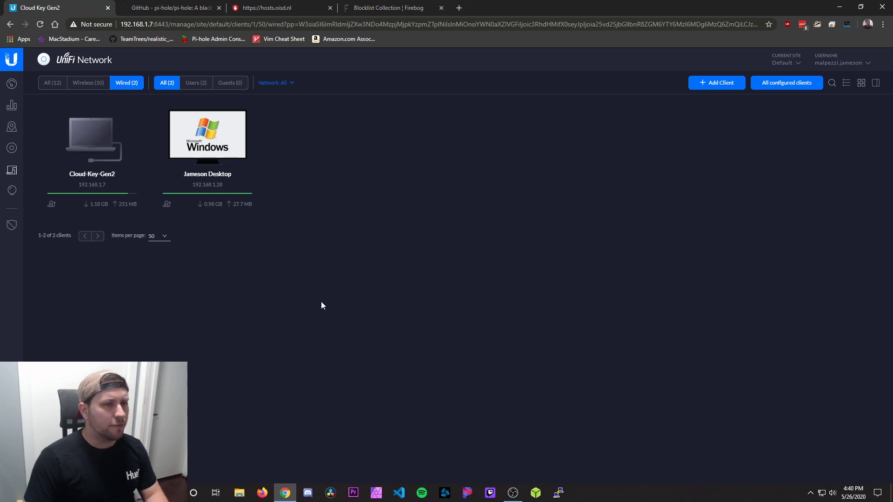
{"action": "key", "text": "F5"}
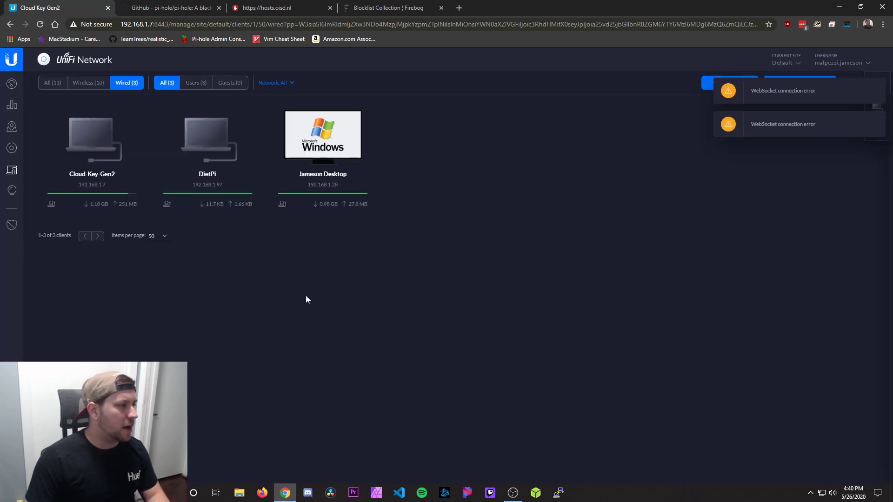
{"action": "left_click", "coordinate": [224, 166]}
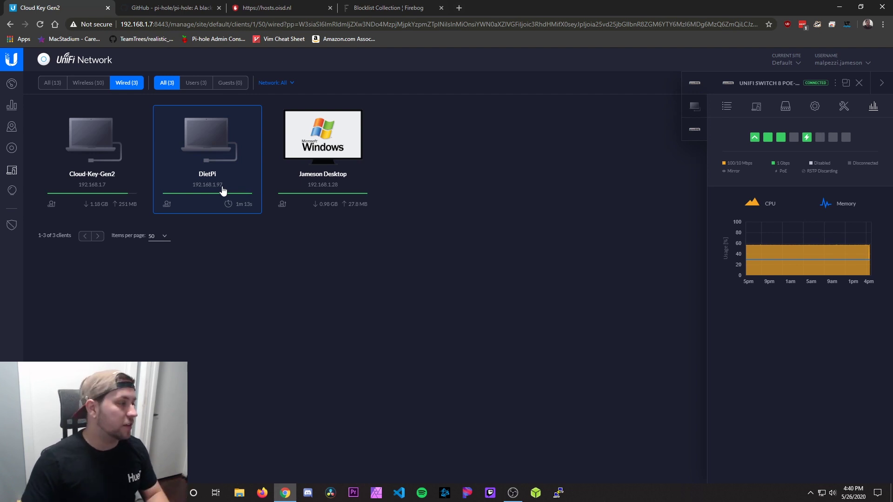
{"action": "left_click_drag", "start_coordinate": [225, 188], "coordinate": [194, 187]}
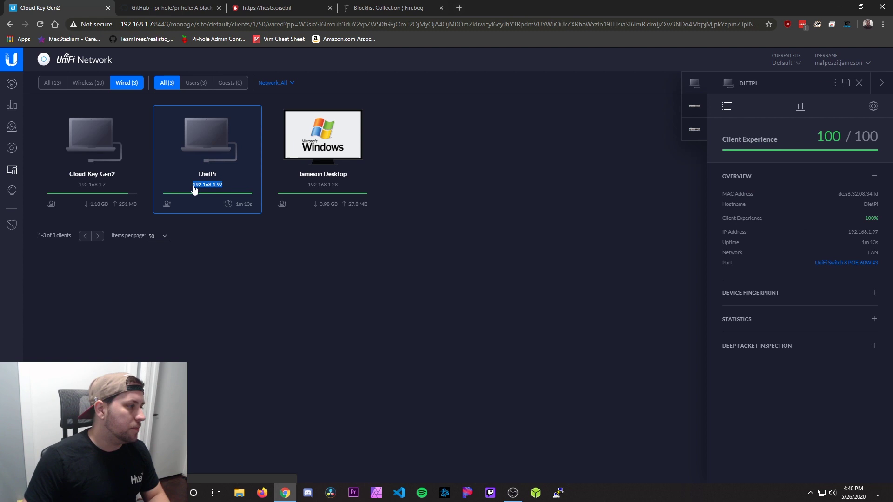
{"action": "left_click", "coordinate": [841, 8]}
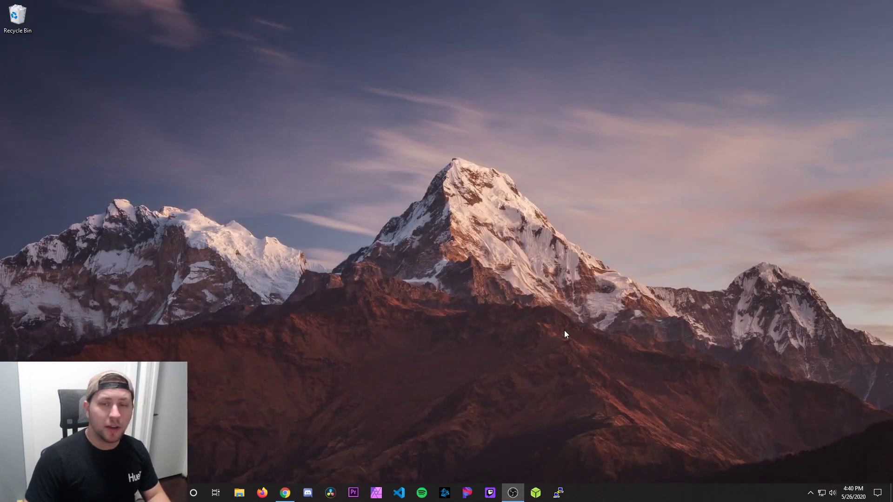
Step: Start a PuTTY SSH session to 192.168.1.97 and accept the Pi's host key
{"action": "left_click", "coordinate": [559, 492]}
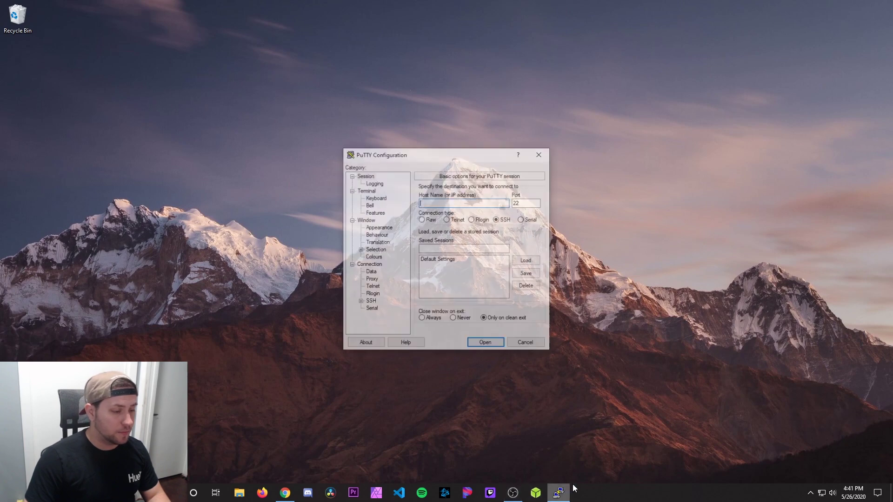
{"action": "left_click_drag", "start_coordinate": [430, 158], "coordinate": [412, 141]}
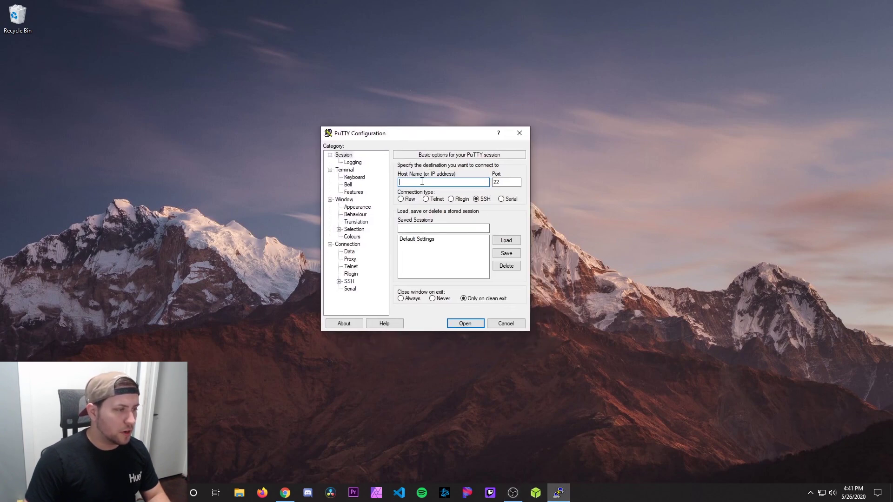
{"action": "type", "text": "192.168.1.97"}
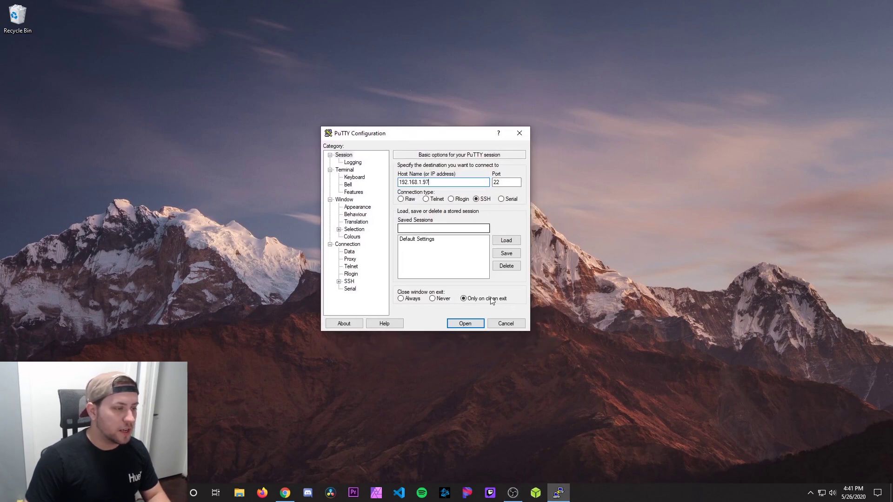
{"action": "left_click", "coordinate": [479, 324]}
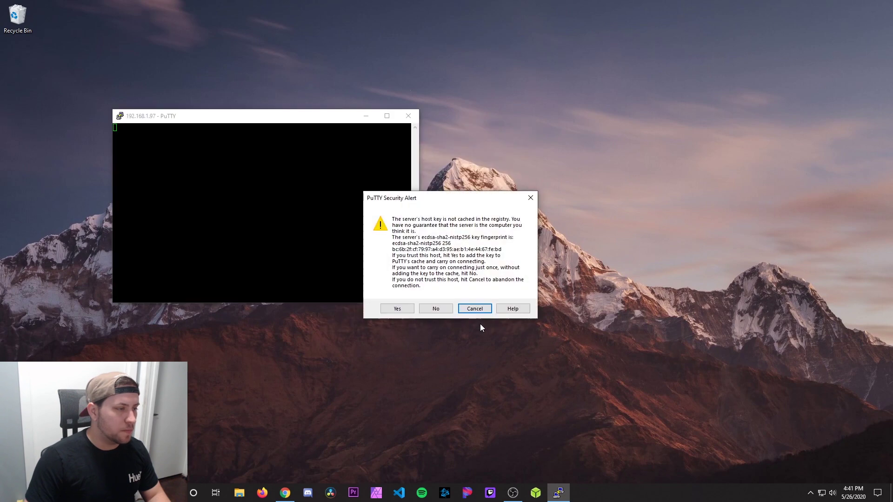
{"action": "left_click", "coordinate": [399, 308]}
Step: Log in to the Pi as root with the account password
{"action": "left_click_drag", "start_coordinate": [261, 120], "coordinate": [439, 133]}
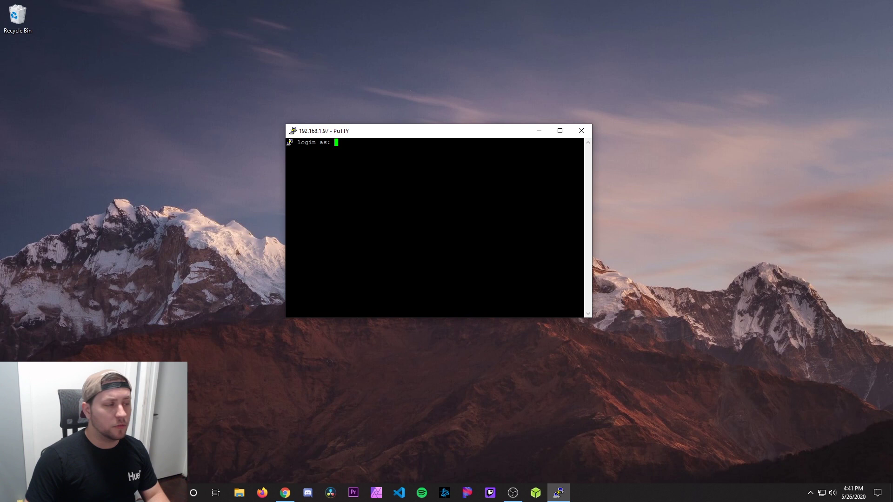
{"action": "type", "text": "root"}
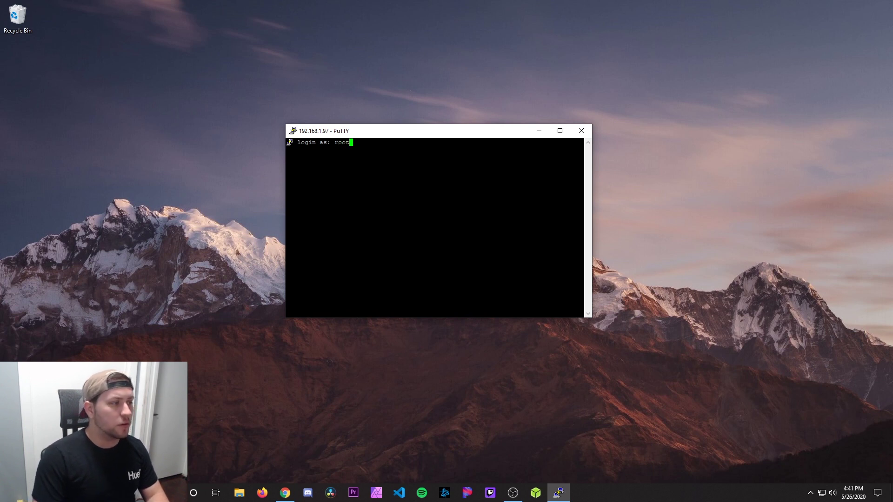
{"action": "key", "text": "Return"}
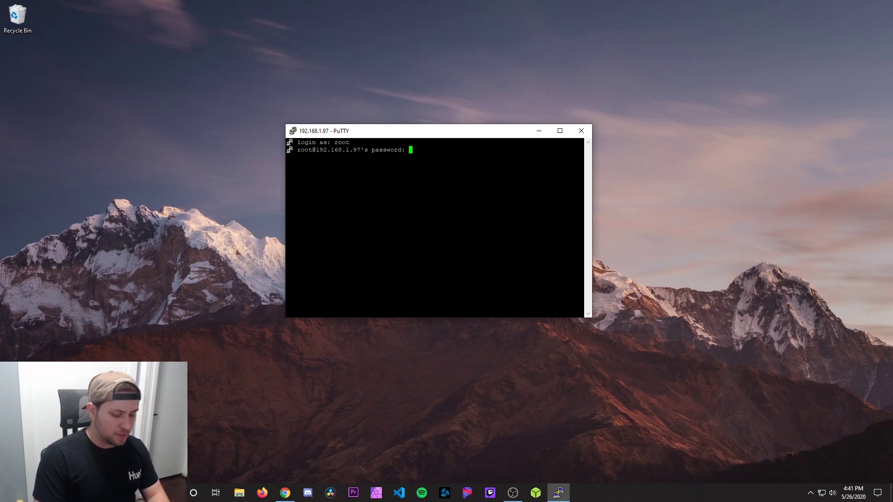
{"action": "key", "text": "Return"}
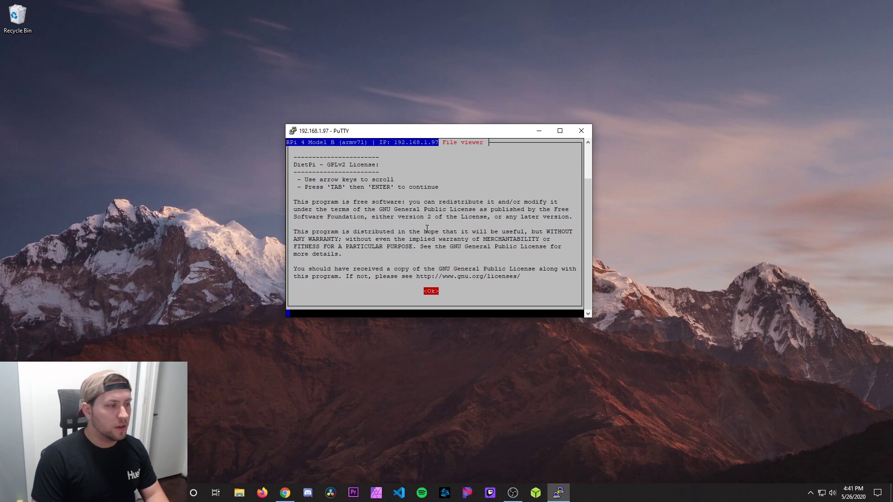
Step: Dismiss the GPLv2 license and opt out of the DietPi usage survey
{"action": "key", "text": "Return"}
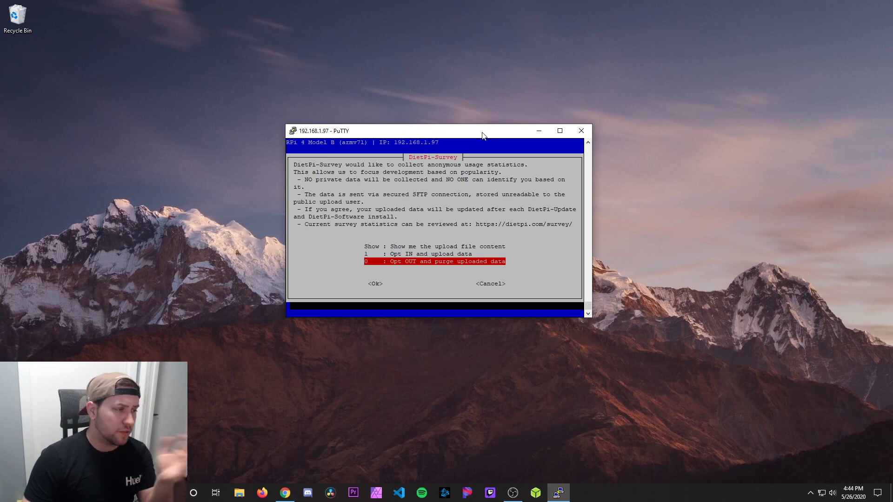
{"action": "key", "text": "Tab"}
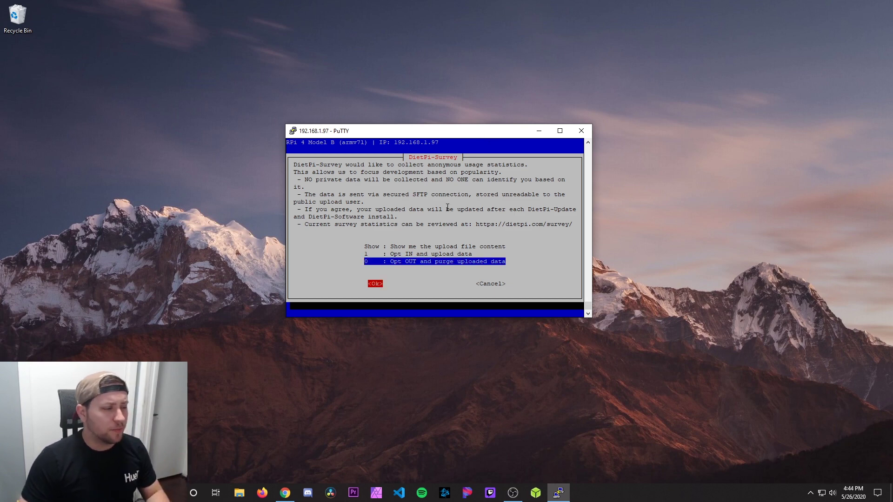
{"action": "key", "text": "Return"}
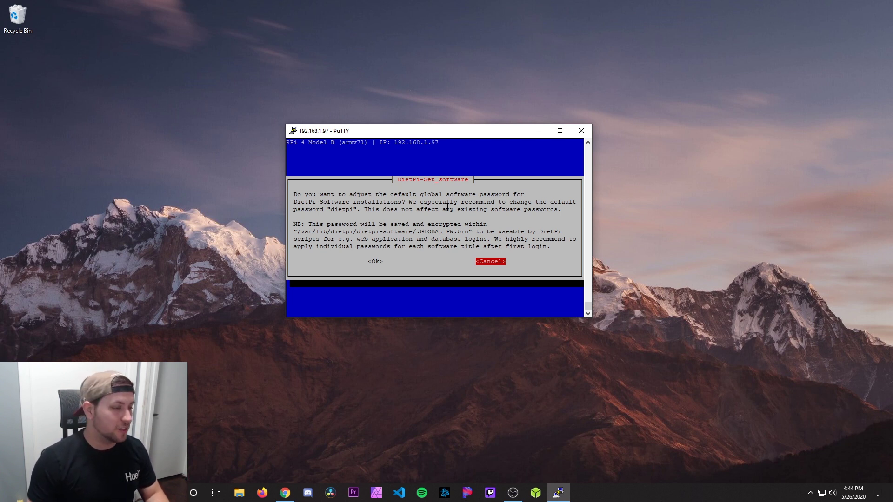
Step: Keep the software and root/dietpi passwords unchanged and leave the serial console enabled
{"action": "key", "text": "Left"}
{"action": "key", "text": "Right"}
{"action": "key", "text": "Return"}
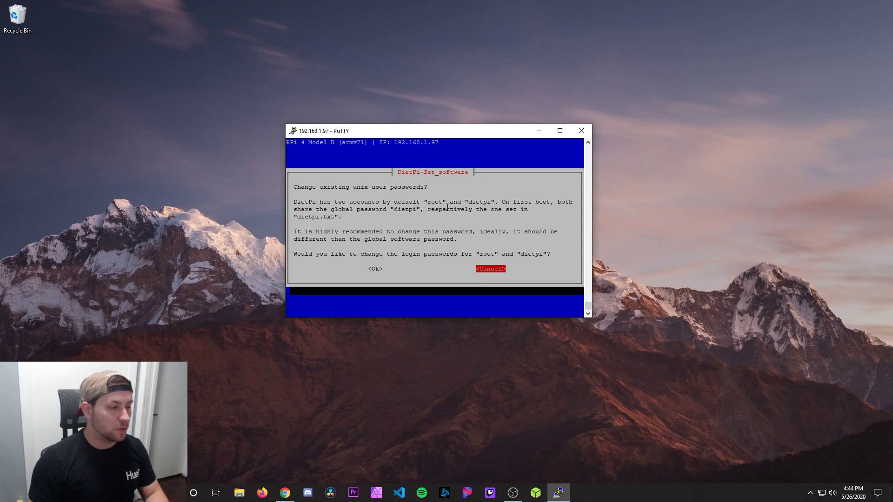
{"action": "key", "text": "Return"}
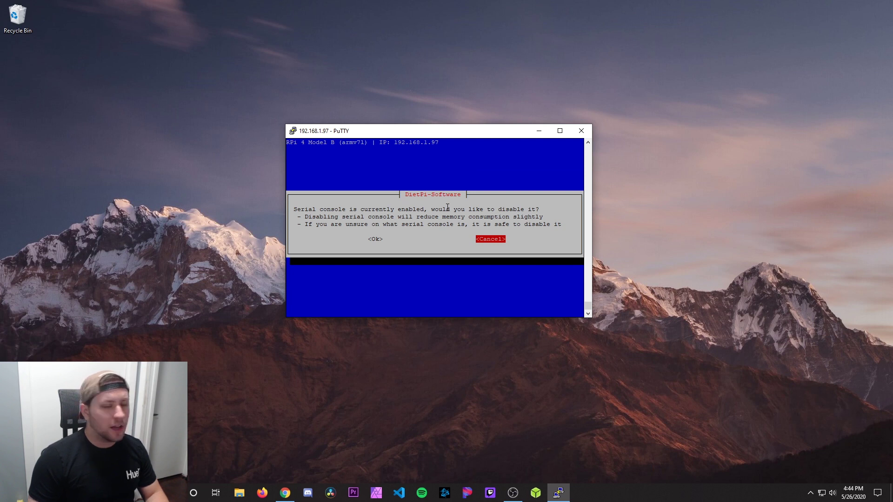
{"action": "key", "text": "Return"}
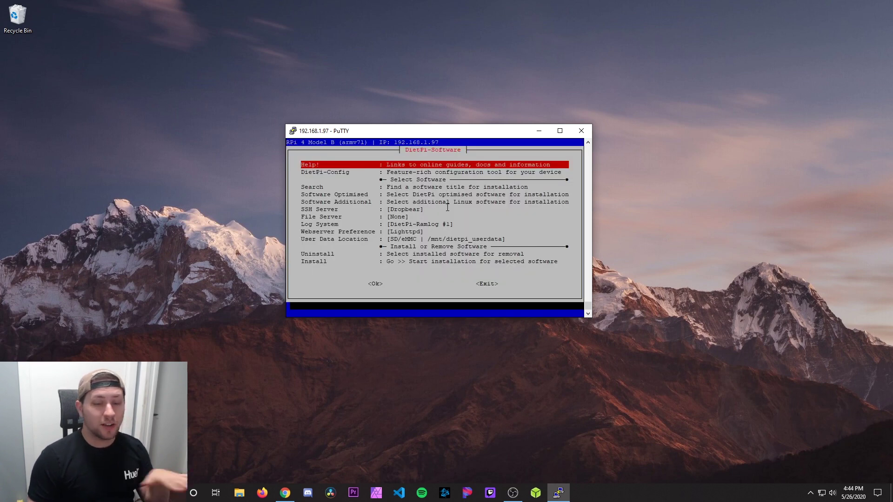
Step: Choose Install in DietPi-Software and continue as a pure minimal image
{"action": "key", "text": "Down"}
{"action": "key", "text": "Down"}
{"action": "key", "text": "Down"}
{"action": "key", "text": "Down"}
{"action": "key", "text": "Down"}
{"action": "key", "text": "Down"}
{"action": "key", "text": "Down"}
{"action": "key", "text": "Down"}
{"action": "key", "text": "Down"}
{"action": "key", "text": "Down"}
{"action": "key", "text": "Down"}
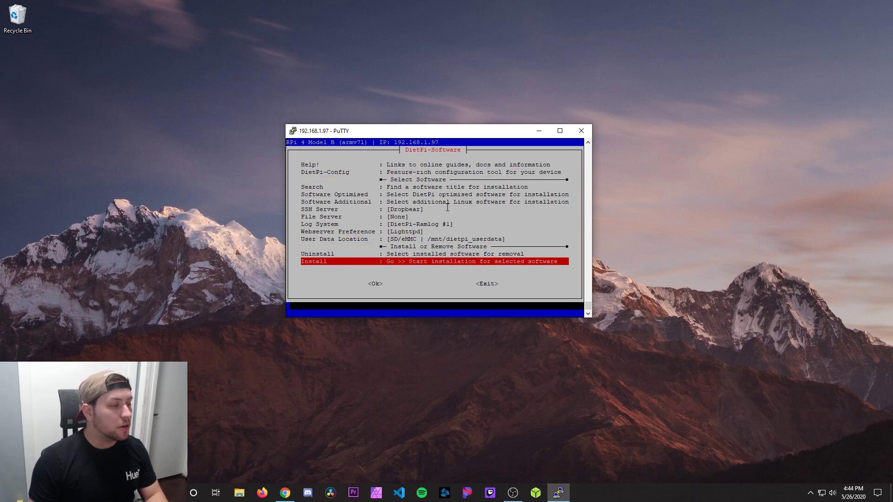
{"action": "key", "text": "Tab"}
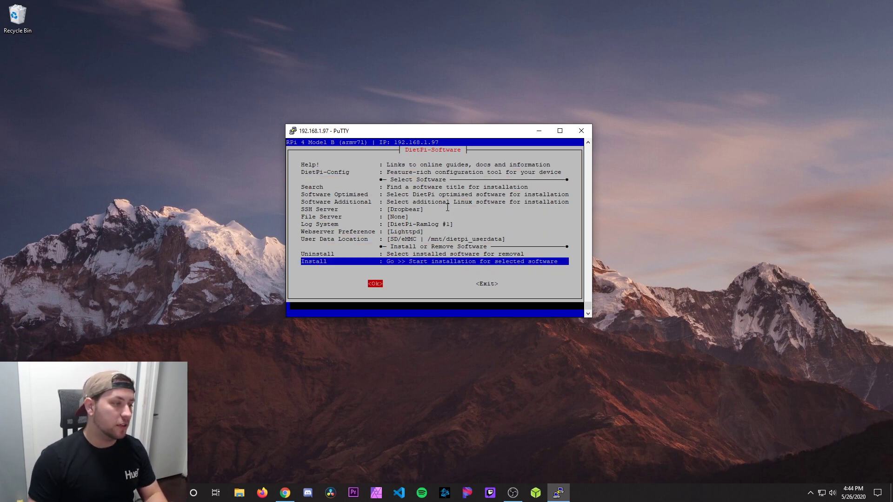
{"action": "key", "text": "Return"}
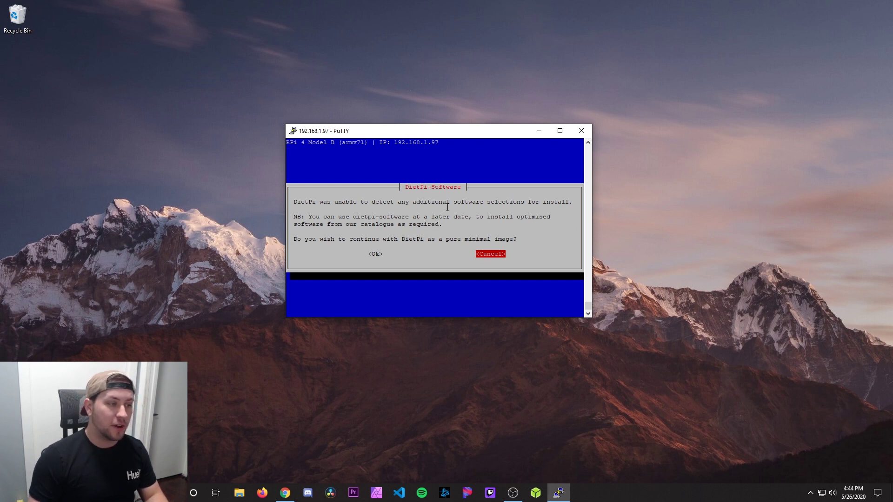
{"action": "key", "text": "Left"}
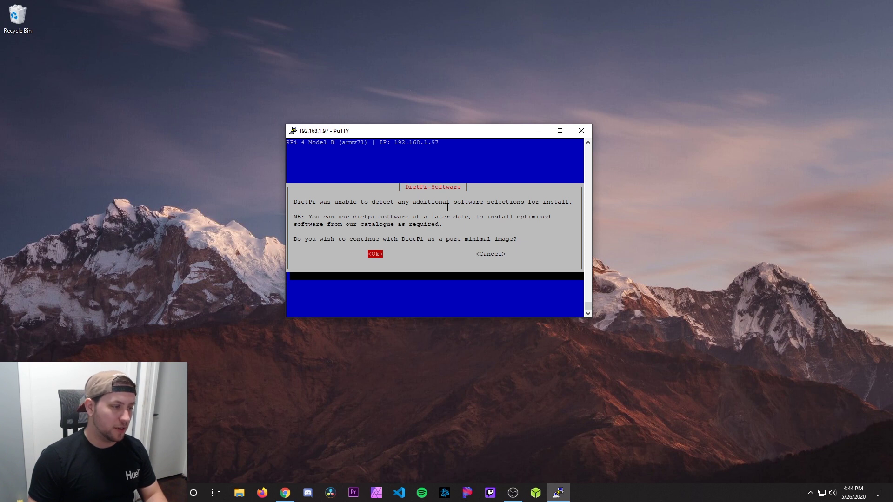
{"action": "key", "text": "Return"}
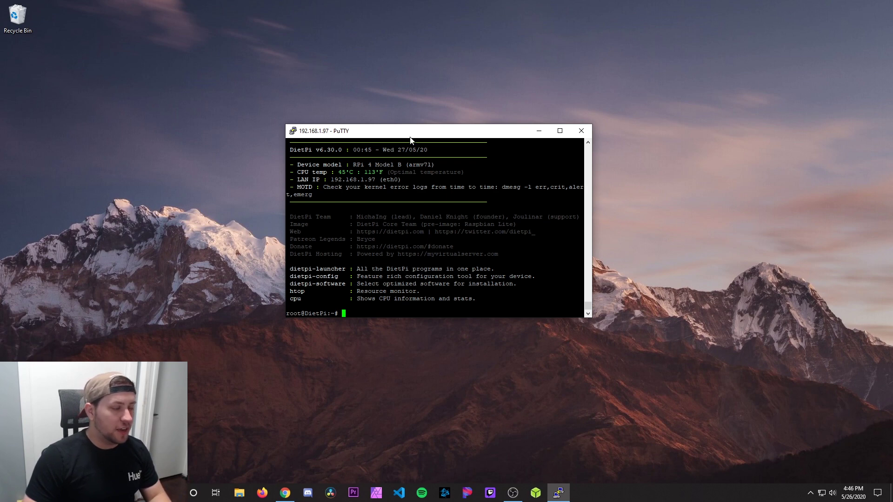
{"action": "left_click", "coordinate": [285, 493]}
{"action": "left_click", "coordinate": [191, 6]}
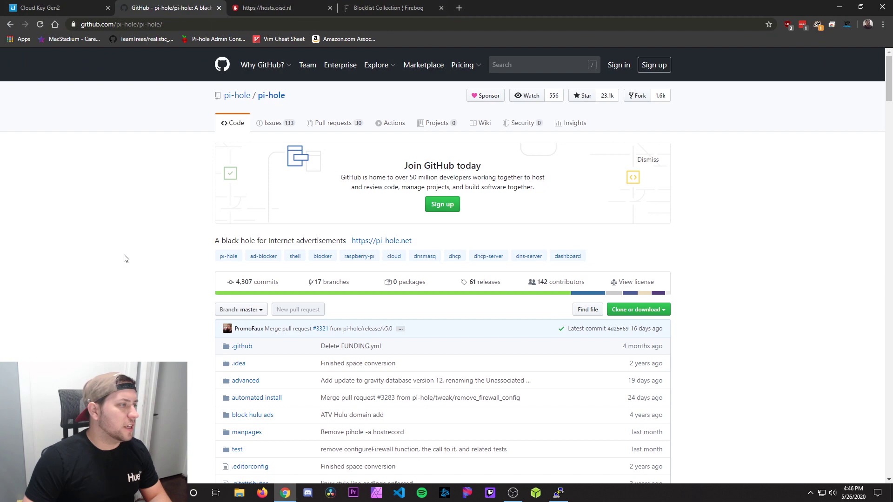
{"action": "scroll", "coordinate": [124, 258], "scroll_direction": "down", "scroll_amount": 15}
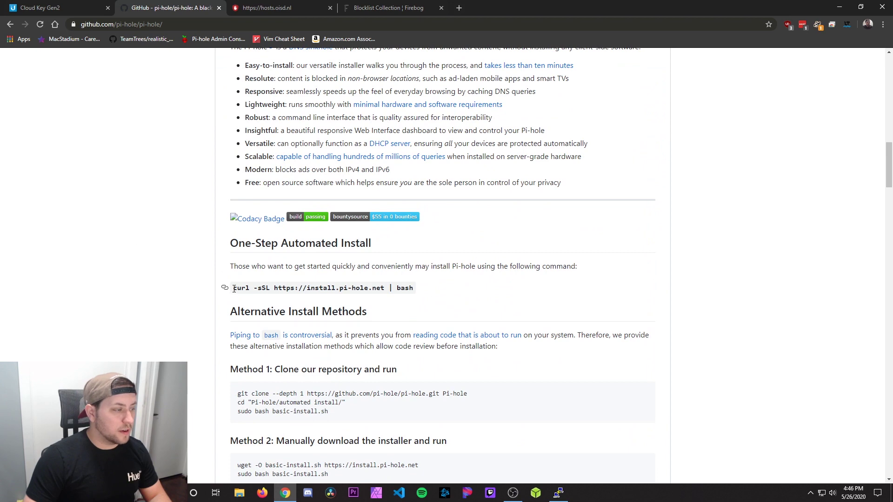
{"action": "left_click_drag", "start_coordinate": [234, 288], "coordinate": [416, 297]}
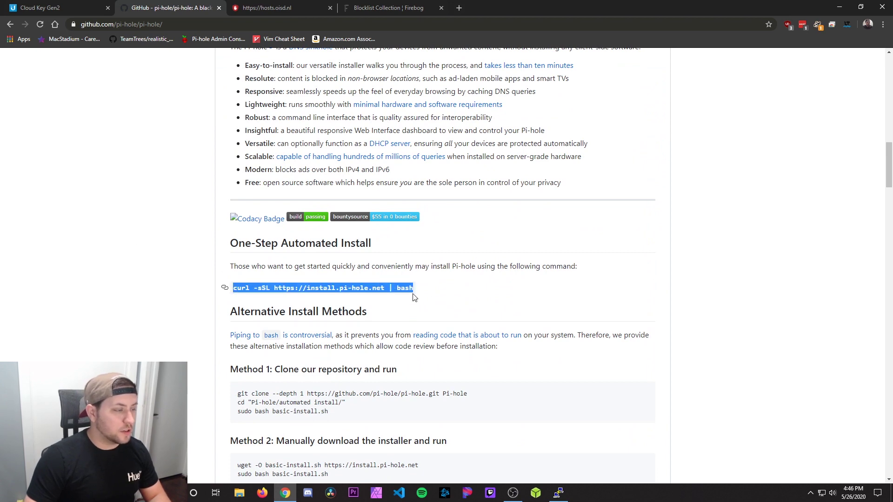
{"action": "left_click", "coordinate": [840, 7]}
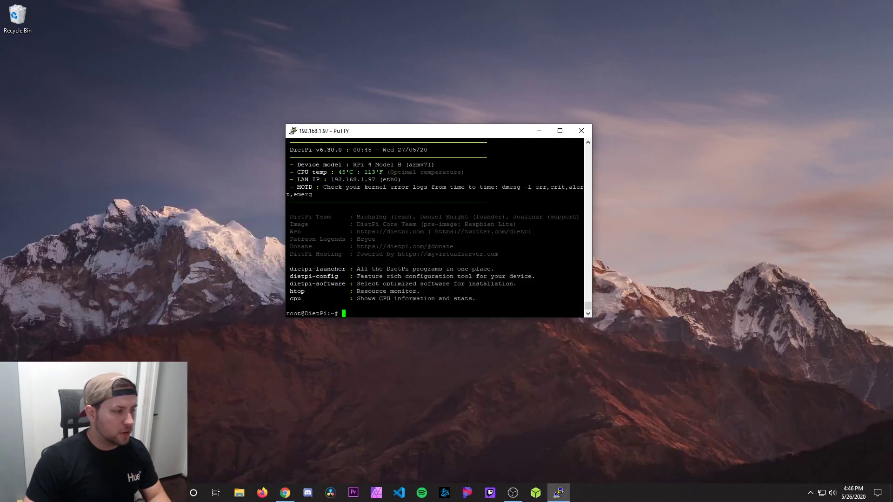
Step: Run the pasted Pi-hole curl installer and get past the welcome, donation and static IP notices
{"action": "type", "text": "curl -sSL https://install.pi-hole.net | bash"}
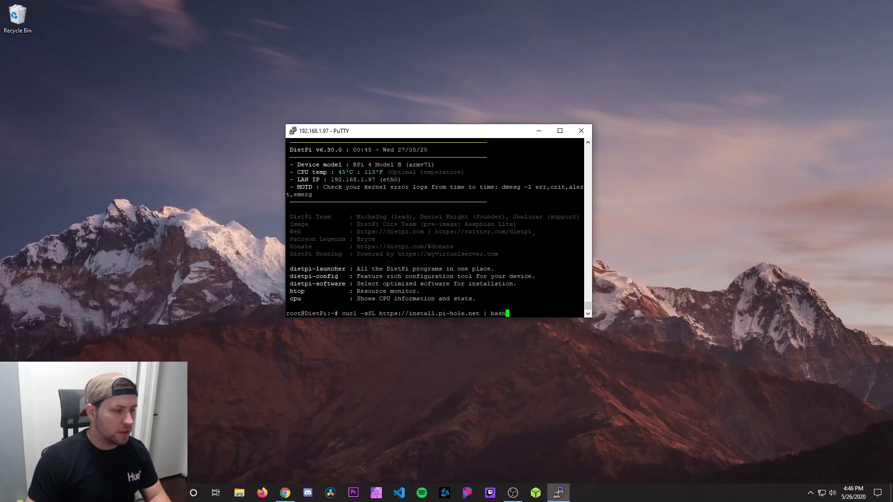
{"action": "key", "text": "Return"}
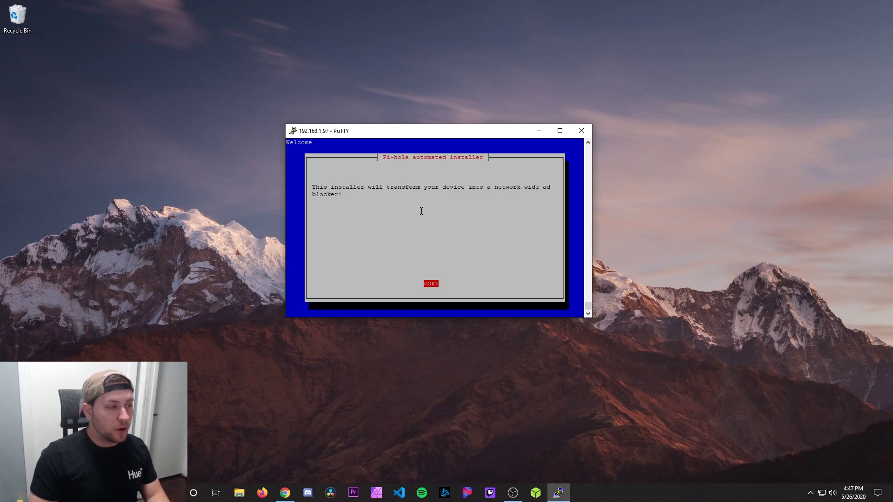
{"action": "key", "text": "Return"}
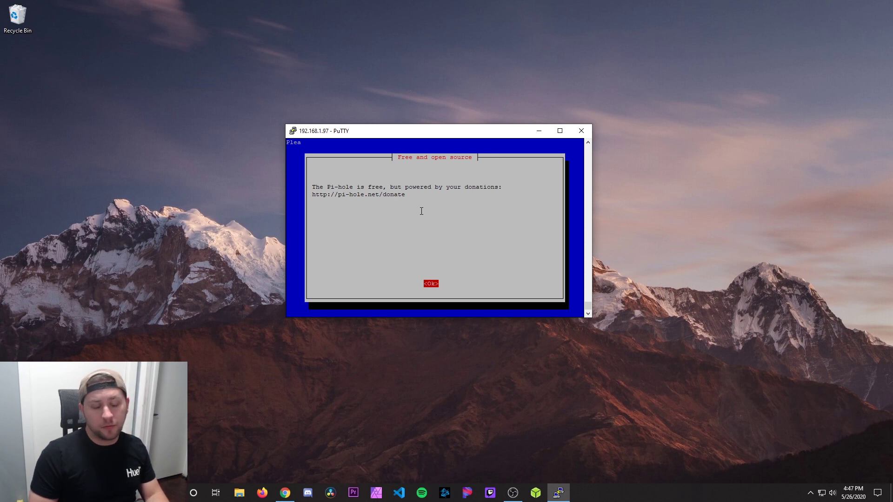
{"action": "key", "text": "Return"}
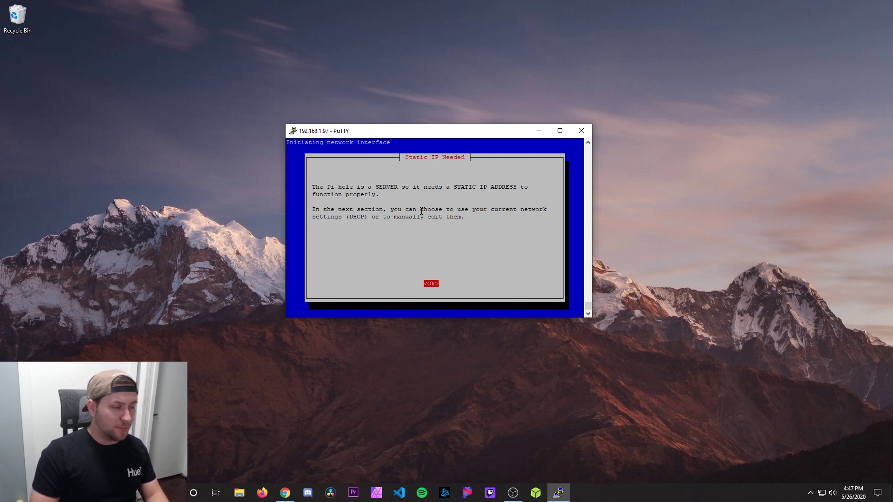
{"action": "key", "text": "Return"}
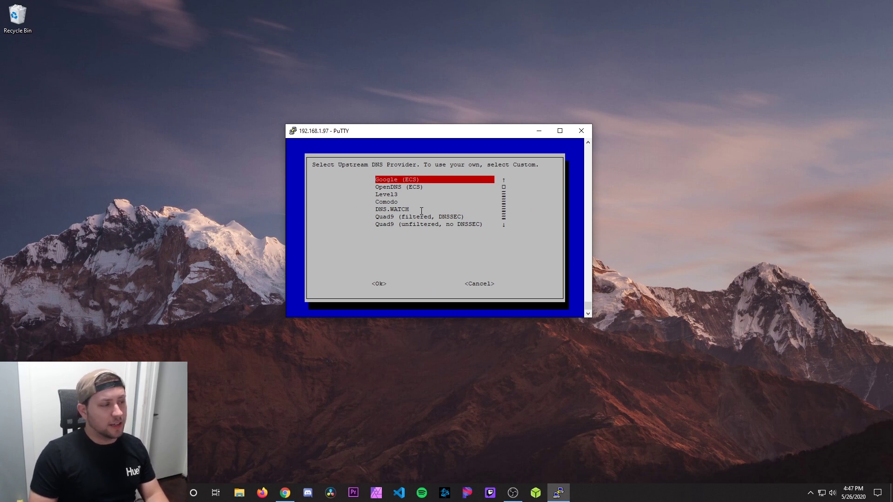
Step: Choose Cloudflare as upstream DNS, keep all four suggested blocklists, and block over IPv4 and IPv6
{"action": "key", "text": "Down"}
{"action": "key", "text": "Down"}
{"action": "key", "text": "Down"}
{"action": "key", "text": "Down"}
{"action": "key", "text": "Down"}
{"action": "key", "text": "Down"}
{"action": "key", "text": "Down"}
{"action": "key", "text": "Down"}
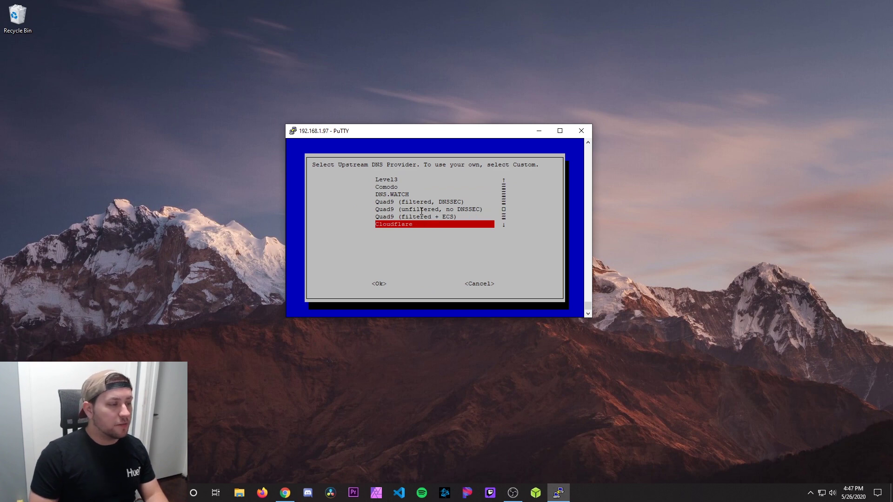
{"action": "key", "text": "Tab"}
{"action": "key", "text": "Return"}
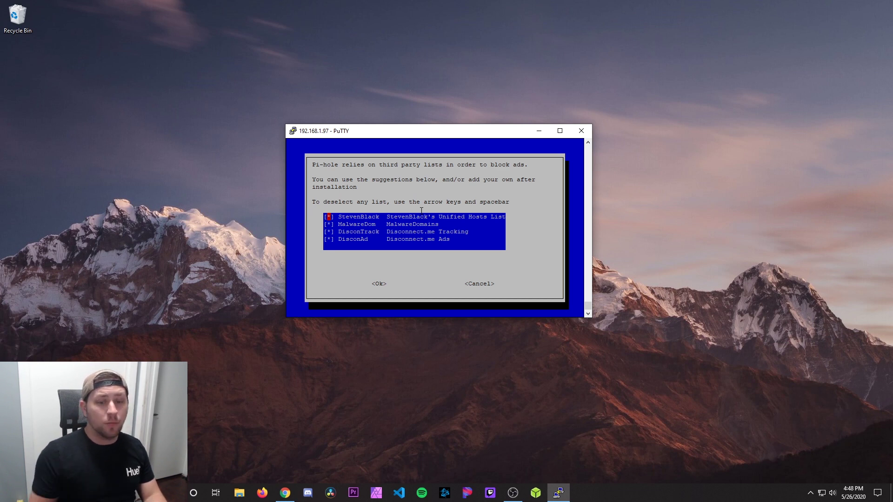
{"action": "key", "text": "Tab"}
{"action": "key", "text": "Tab"}
{"action": "key", "text": "Tab"}
{"action": "key", "text": "Tab"}
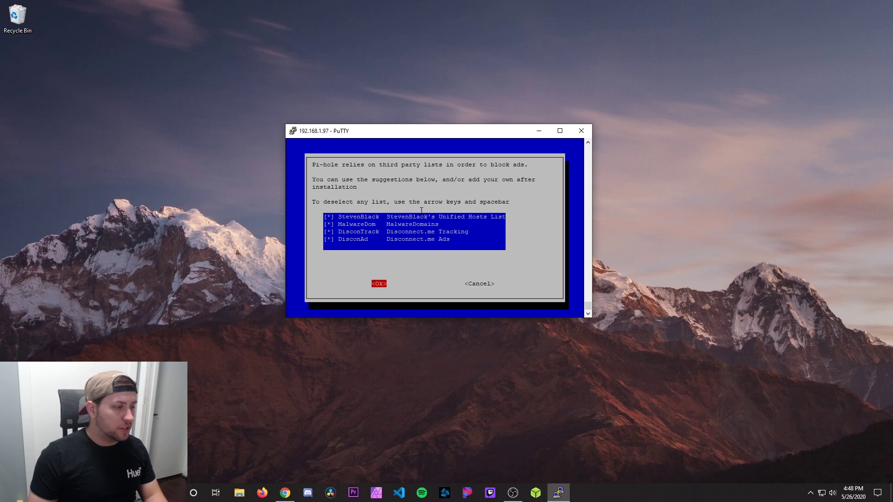
{"action": "key", "text": "Return"}
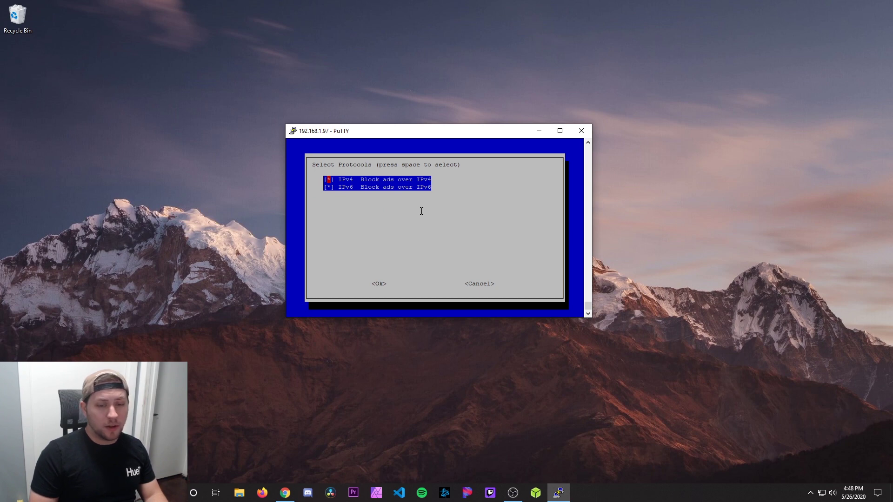
{"action": "key", "text": "Tab"}
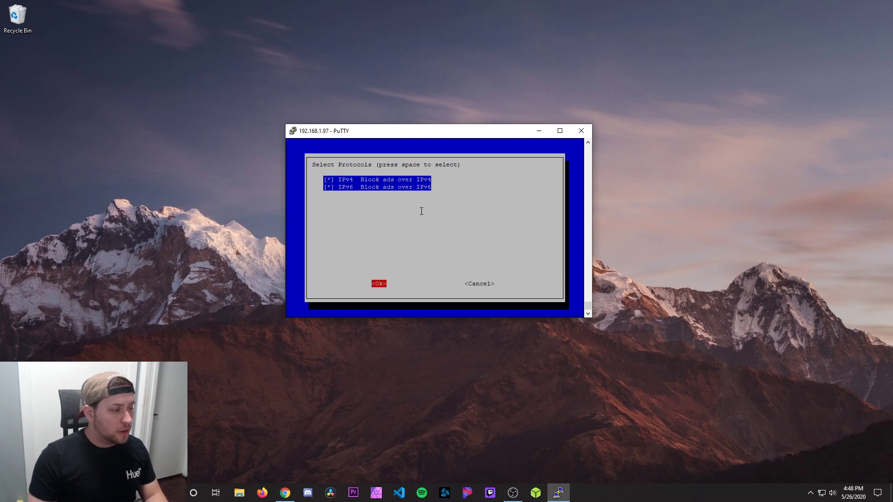
{"action": "key", "text": "Return"}
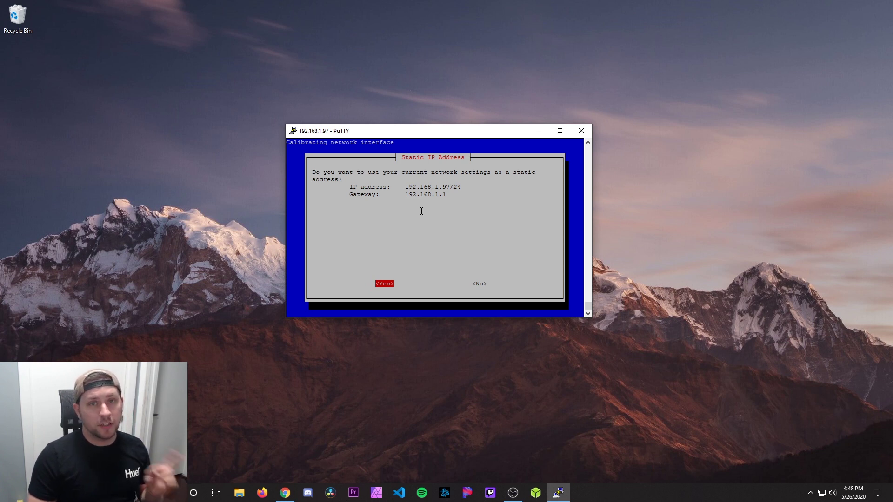
Step: Decline keeping the current network settings so a new static IPv4 address can be entered
{"action": "key", "text": "Right"}
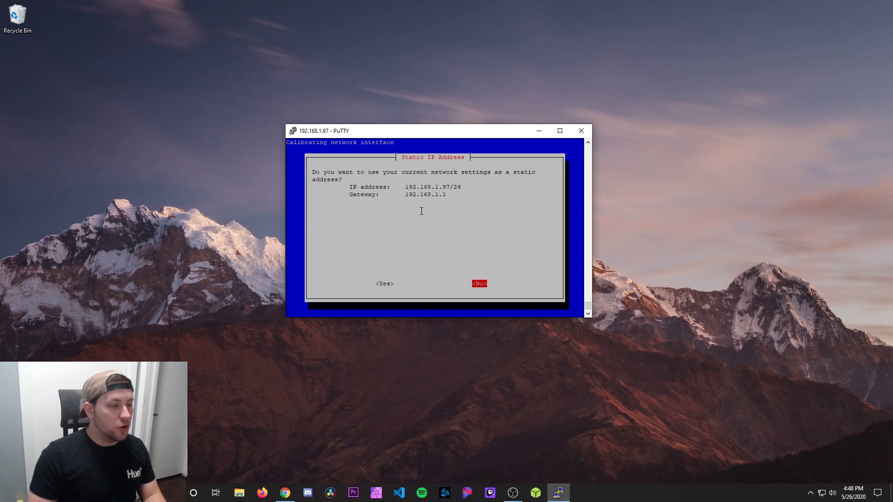
{"action": "key", "text": "Return"}
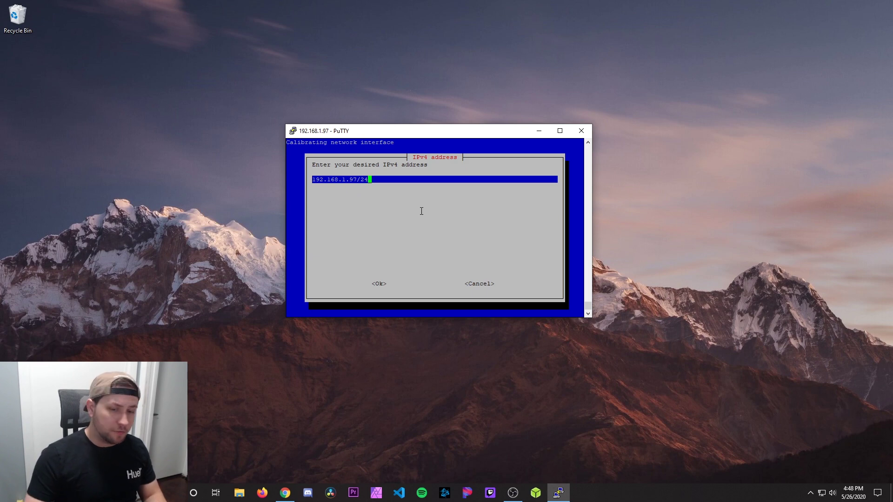
Step: Open the LAN network for editing under the UniFi controller's Settings > Networks
{"action": "left_click", "coordinate": [286, 492]}
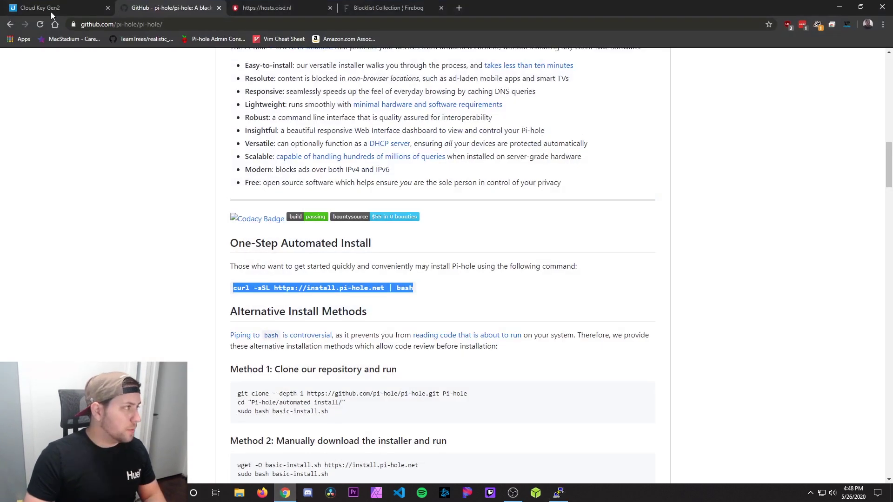
{"action": "left_click", "coordinate": [35, 5]}
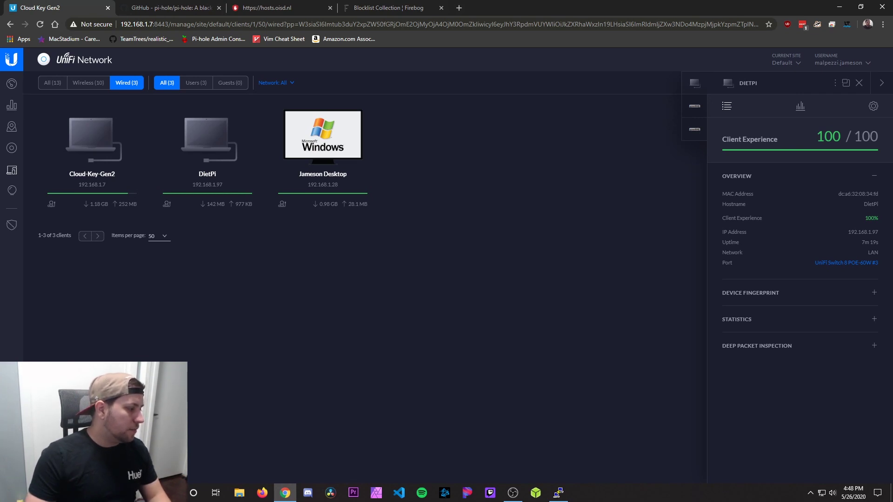
{"action": "left_click", "coordinate": [11, 470]}
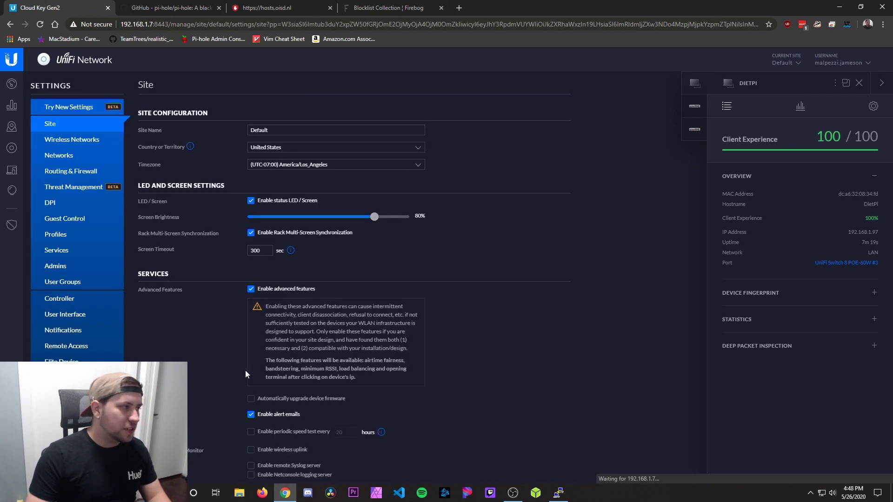
{"action": "left_click", "coordinate": [74, 155]}
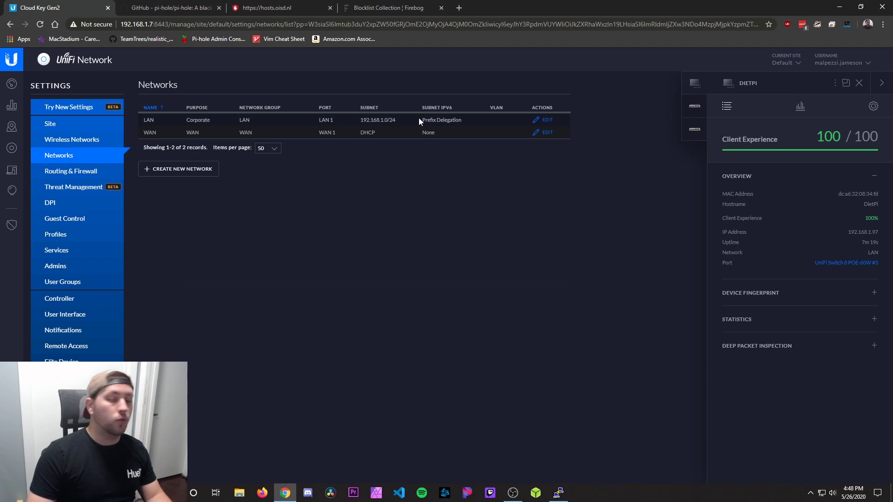
{"action": "left_click", "coordinate": [543, 120]}
Step: Set the LAN's DHCP Name Server to Manual with 192.168.1.5 and save
{"action": "scroll", "coordinate": [439, 186], "scroll_direction": "down", "scroll_amount": 1}
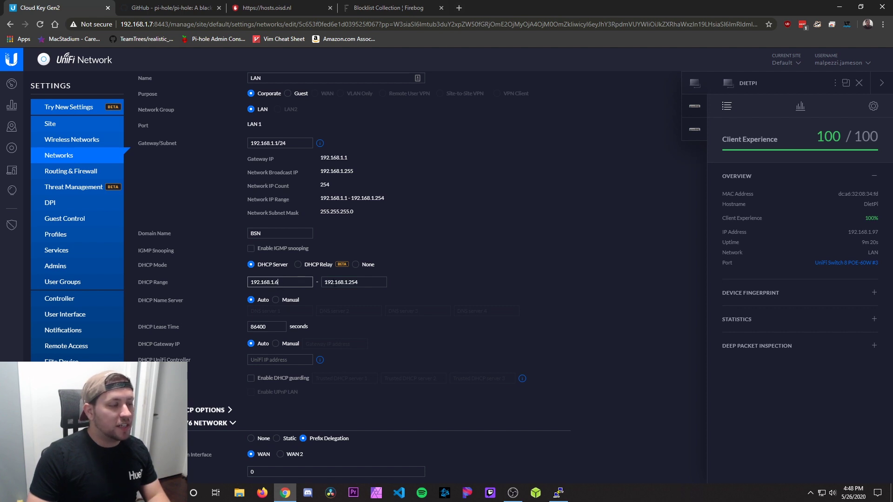
{"action": "left_click", "coordinate": [371, 283]}
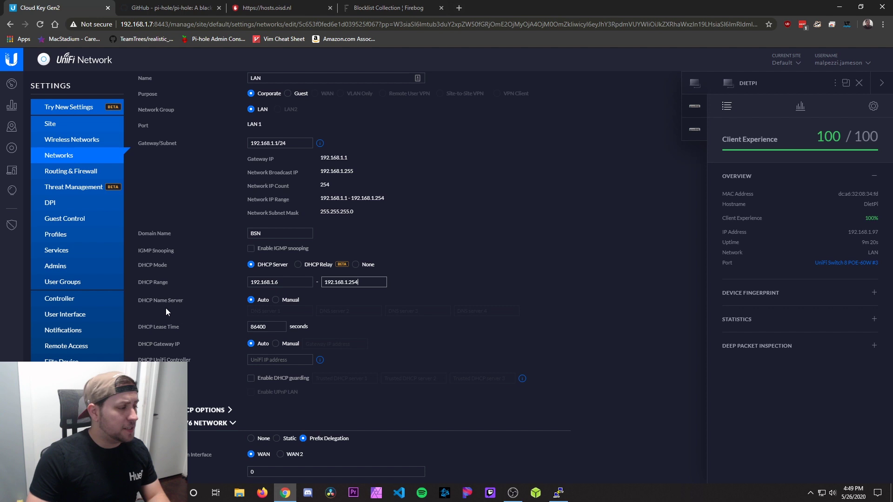
{"action": "left_click", "coordinate": [276, 301]}
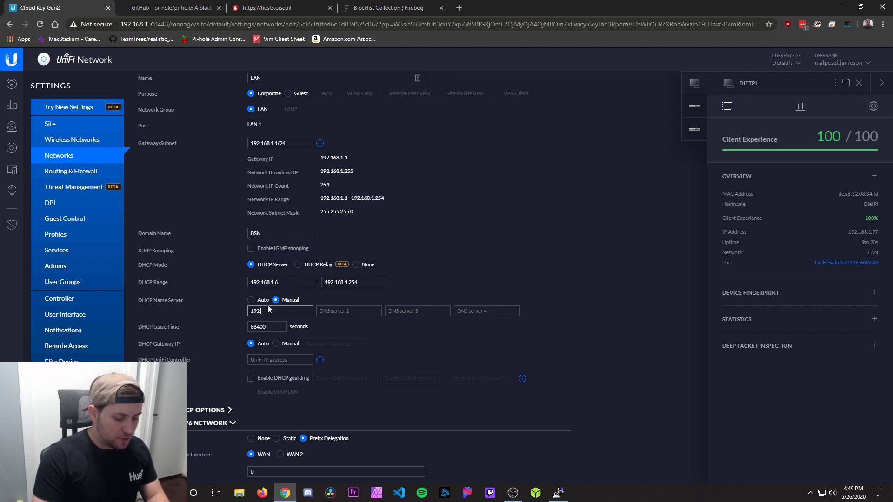
{"action": "type", "text": "192.168.1.5"}
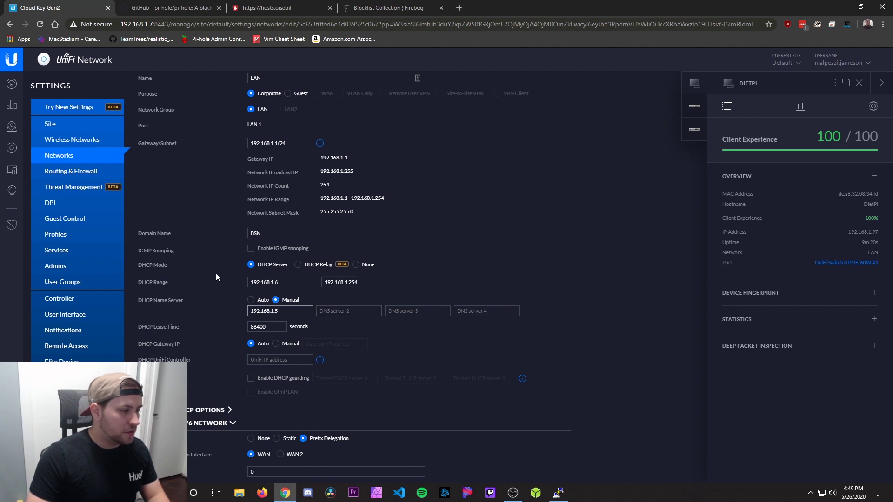
{"action": "scroll", "coordinate": [220, 275], "scroll_direction": "down", "scroll_amount": 4}
{"action": "key", "text": "Return"}
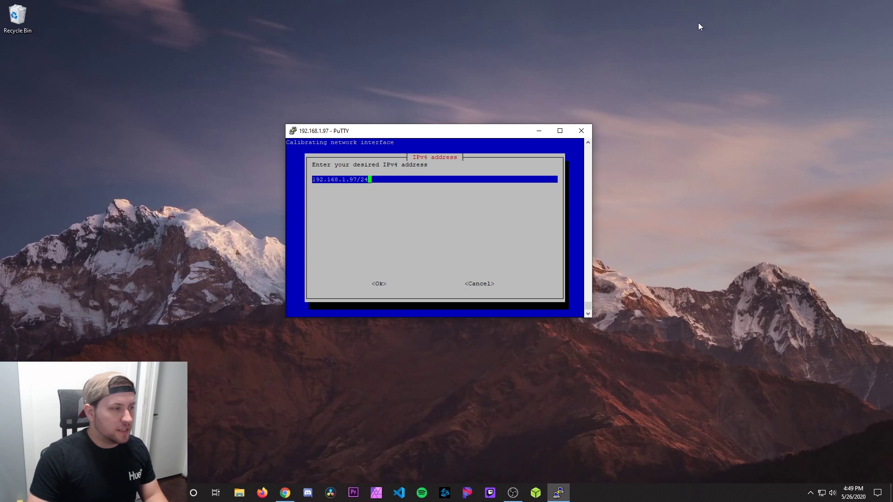
Step: Change the static address from 192.168.1.97/24 to 192.168.1.5/24 and accept gateway 192.168.1.1
{"action": "left_click_drag", "start_coordinate": [411, 132], "coordinate": [402, 146]}
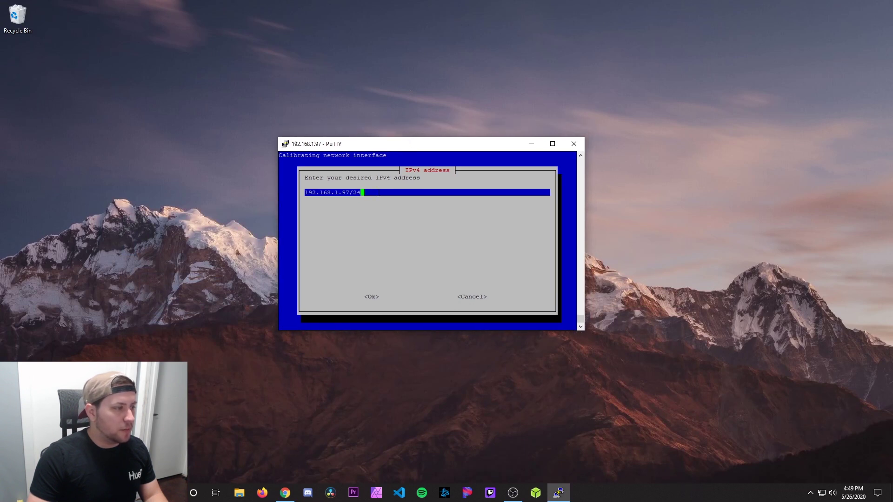
{"action": "key", "text": "Left"}
{"action": "key", "text": "Left"}
{"action": "key", "text": "Left"}
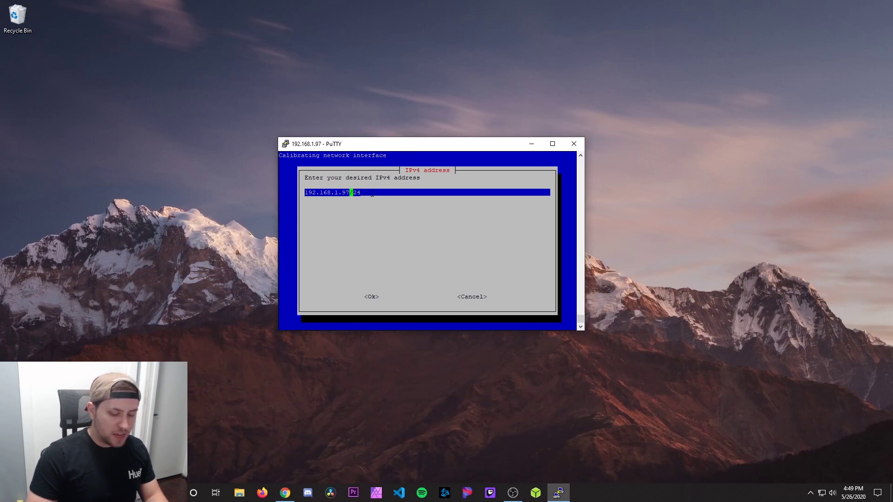
{"action": "key", "text": "BackSpace"}
{"action": "key", "text": "BackSpace"}
{"action": "type", "text": "5"}
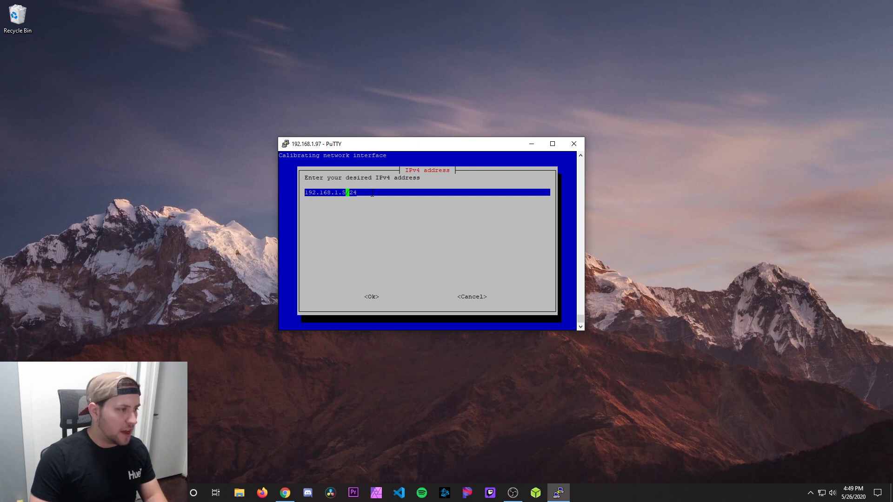
{"action": "key", "text": "Tab"}
{"action": "key", "text": "Return"}
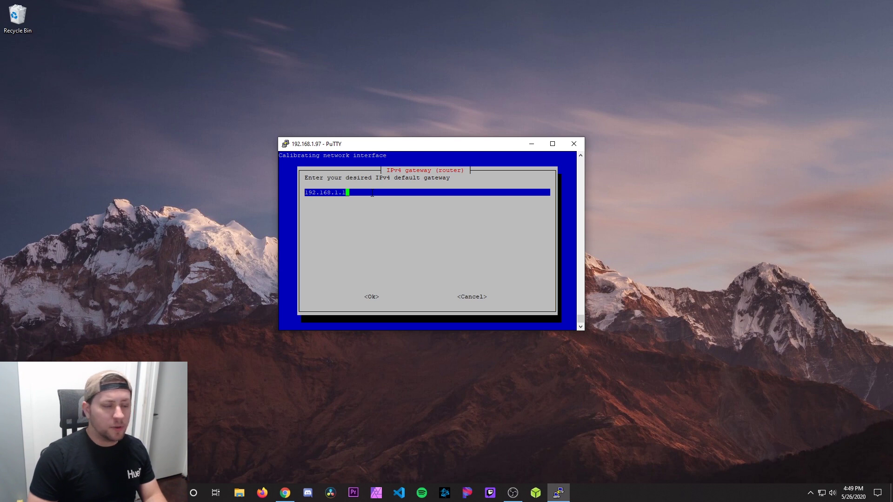
{"action": "key", "text": "Tab"}
{"action": "key", "text": "Return"}
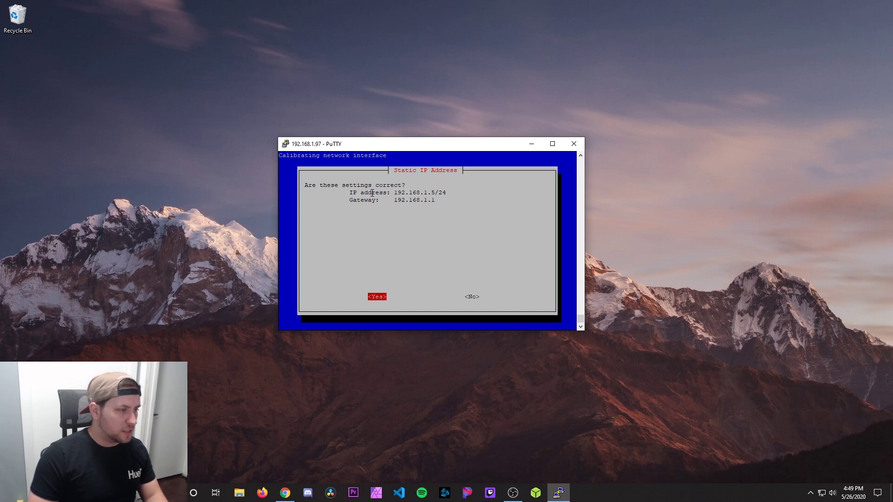
Step: Confirm the static settings, then accept web interface, lighttpd, query logging and Show everything privacy mode
{"action": "key", "text": "Return"}
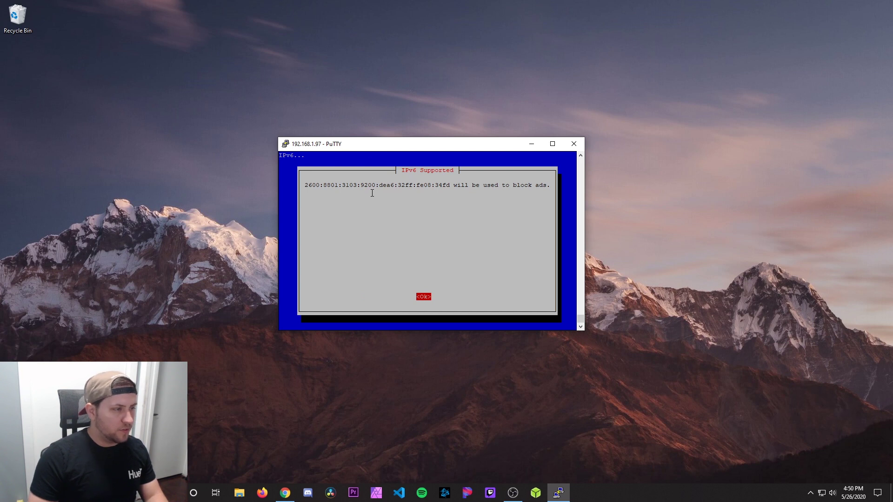
{"action": "key", "text": "Return"}
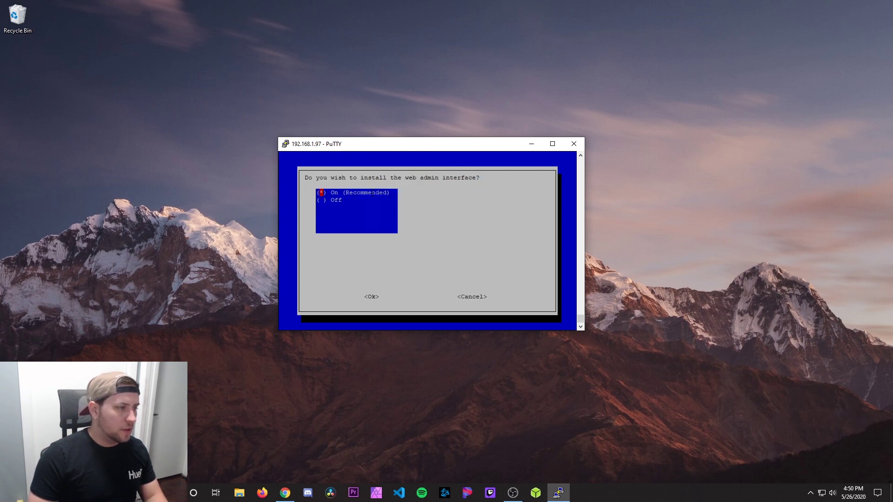
{"action": "key", "text": "Tab"}
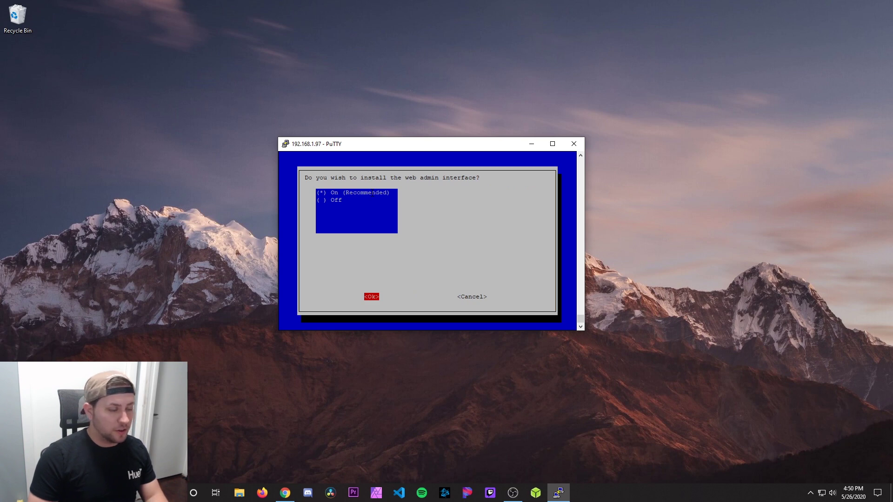
{"action": "key", "text": "Return"}
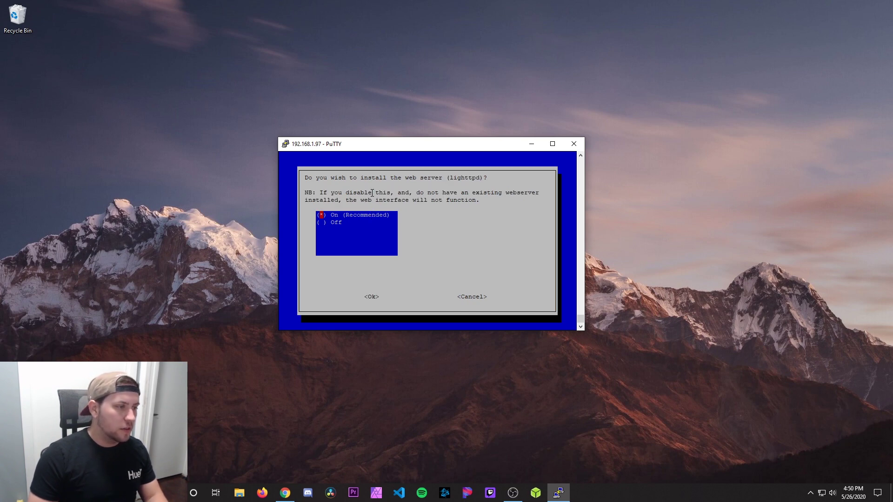
{"action": "key", "text": "Tab"}
{"action": "key", "text": "Return"}
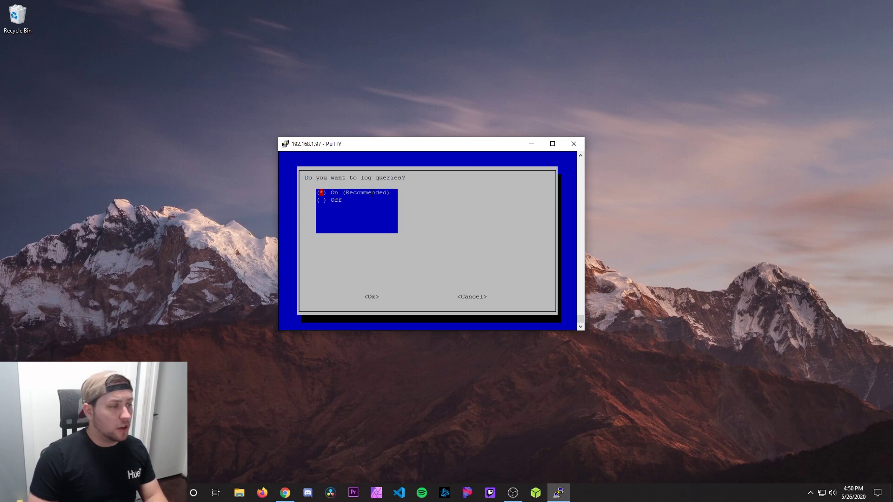
{"action": "key", "text": "Tab"}
{"action": "key", "text": "Return"}
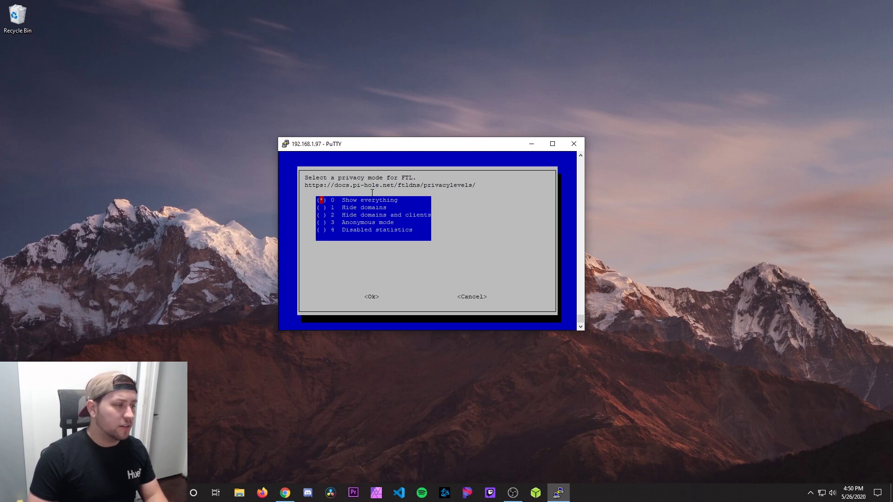
{"action": "key", "text": "Tab"}
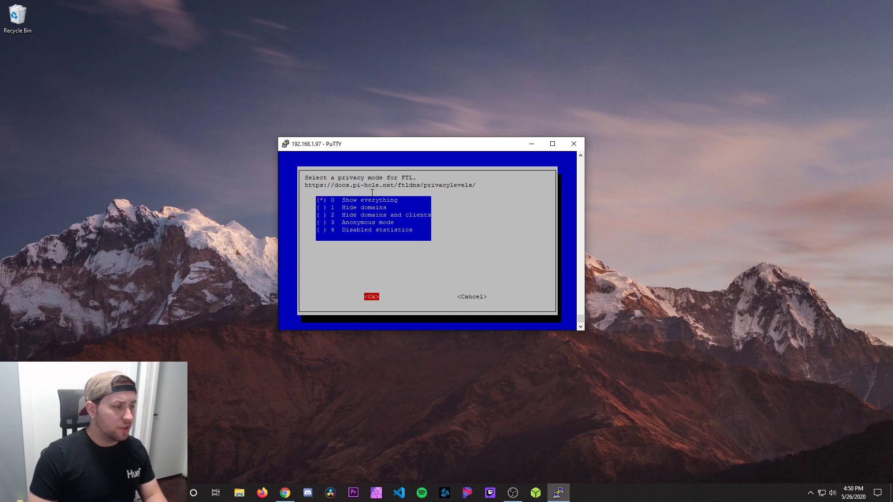
{"action": "key", "text": "Return"}
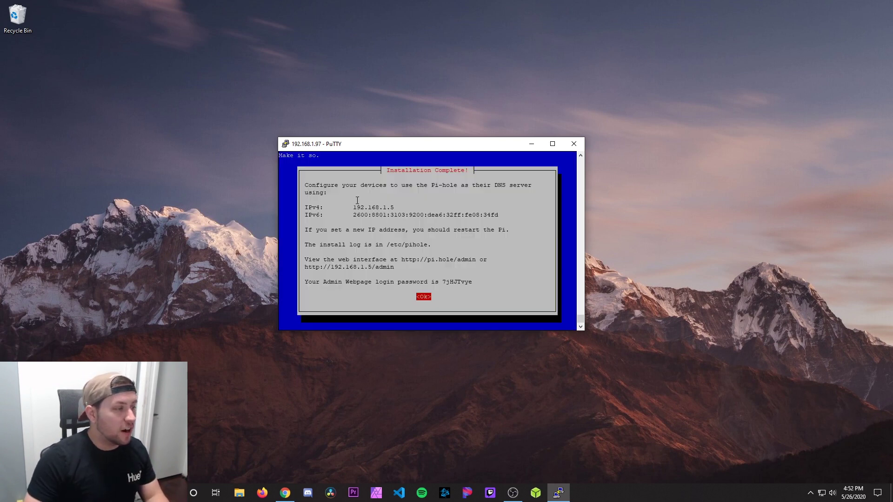
Step: Copy the admin login password from the install summary into a new Notepad note
{"action": "left_click_drag", "start_coordinate": [350, 208], "coordinate": [395, 212]}
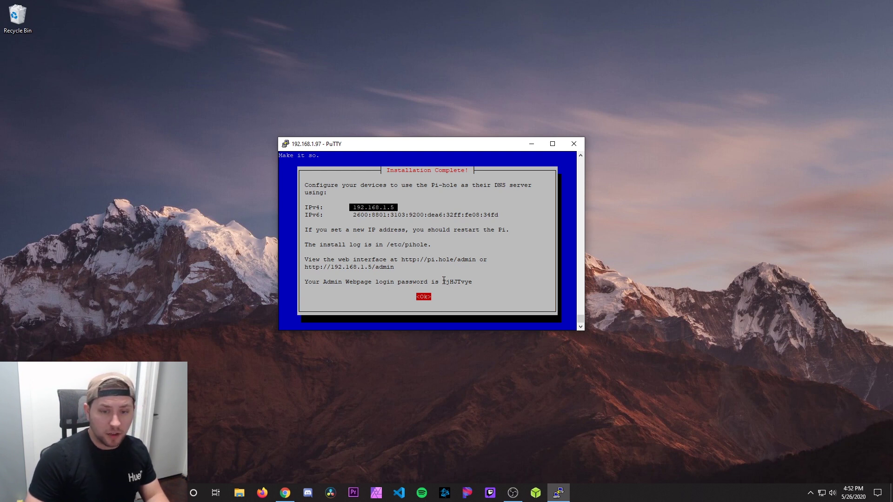
{"action": "left_click_drag", "start_coordinate": [444, 280], "coordinate": [472, 284]}
{"action": "key", "text": "ctrl+c"}
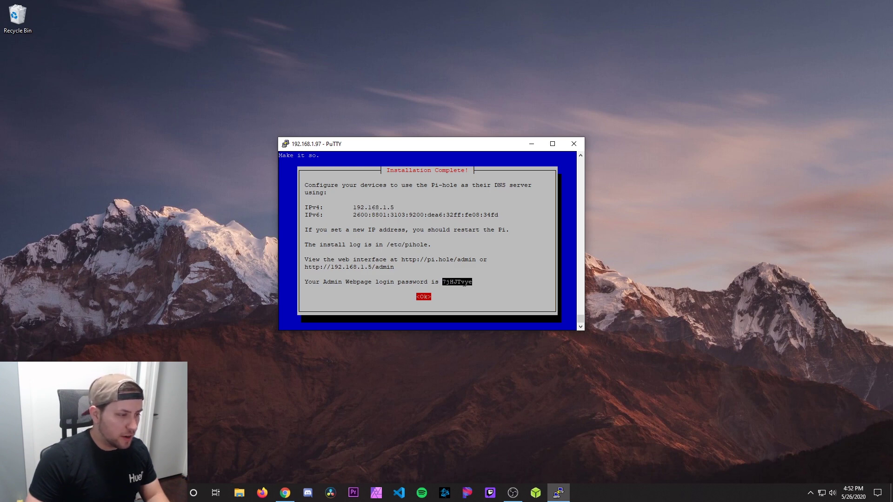
{"action": "key", "text": "super"}
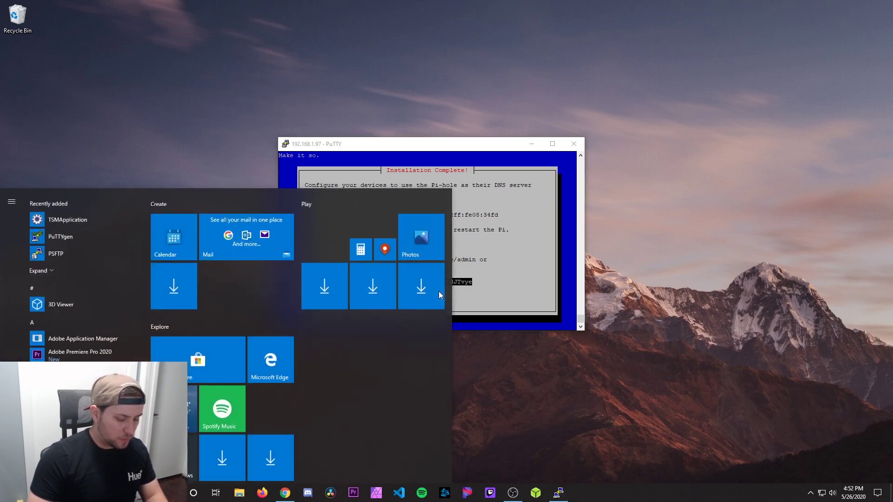
{"action": "type", "text": "notepad"}
{"action": "key", "text": "Return"}
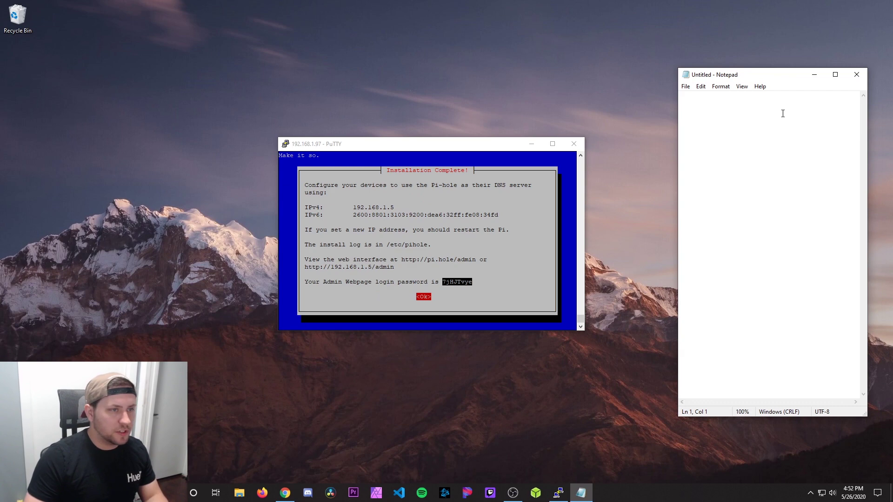
{"action": "key", "text": "ctrl+v"}
Step: Minimize Notepad and dismiss the Installation Complete message in the terminal
{"action": "left_click", "coordinate": [809, 78]}
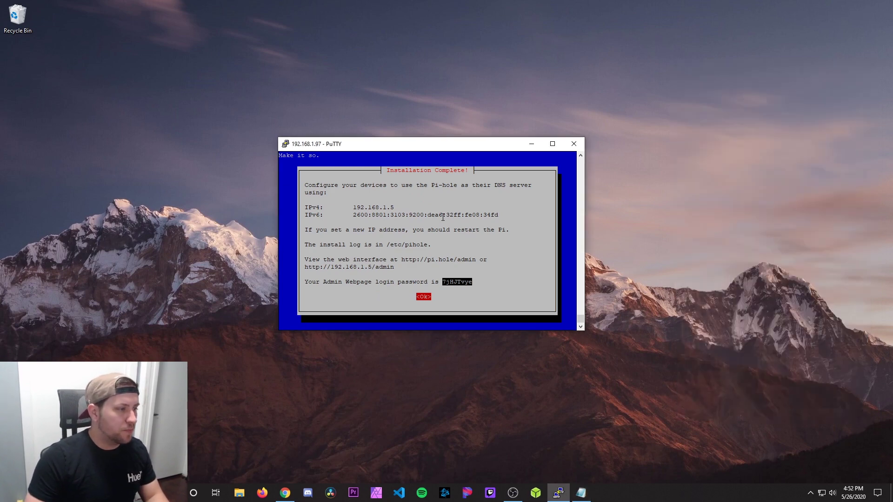
{"action": "left_click", "coordinate": [359, 202]}
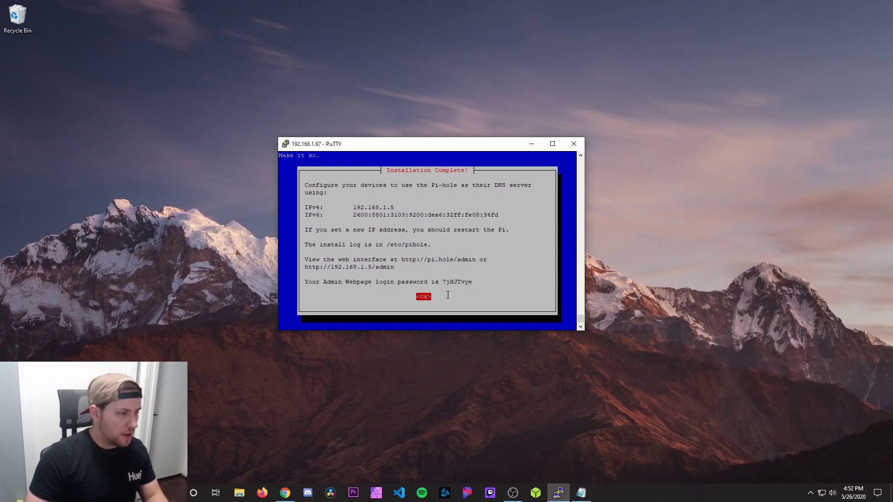
{"action": "key", "text": "Return"}
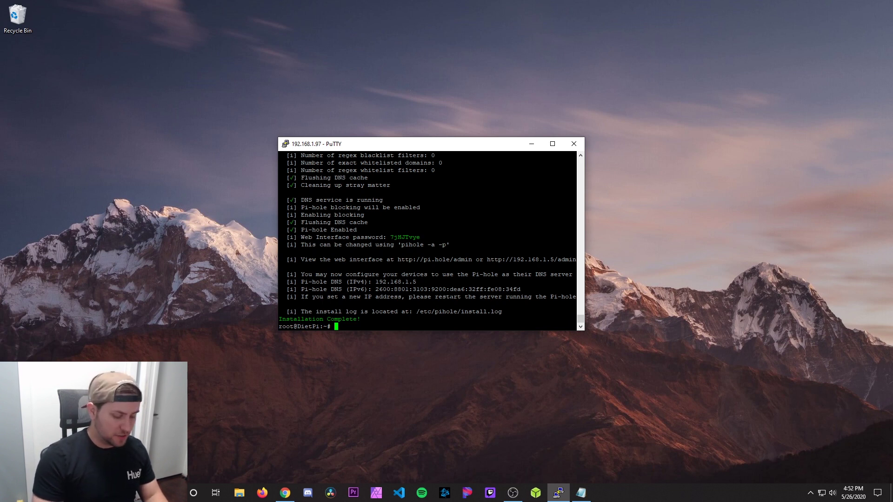
Step: Run dietpi-config and switch the Ethernet adapter's addressing mode from DHCP to STATIC
{"action": "type", "text": "diet"}
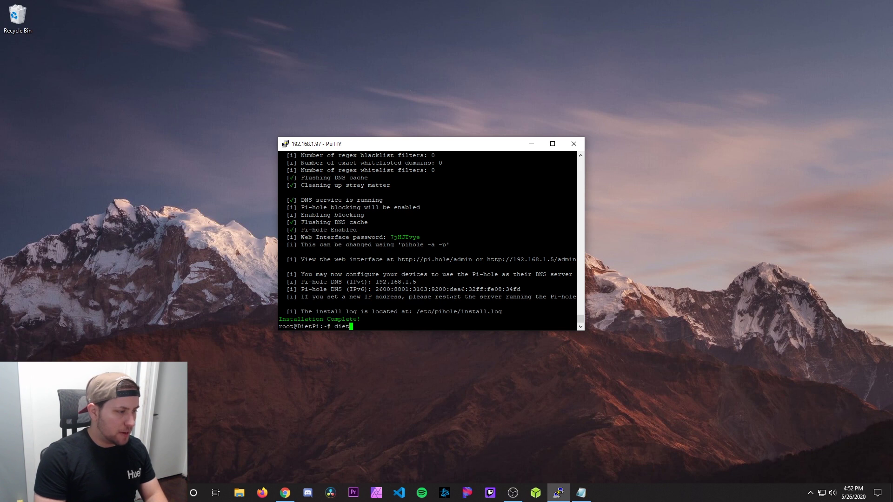
{"action": "type", "text": "pi-config"}
{"action": "key", "text": "Return"}
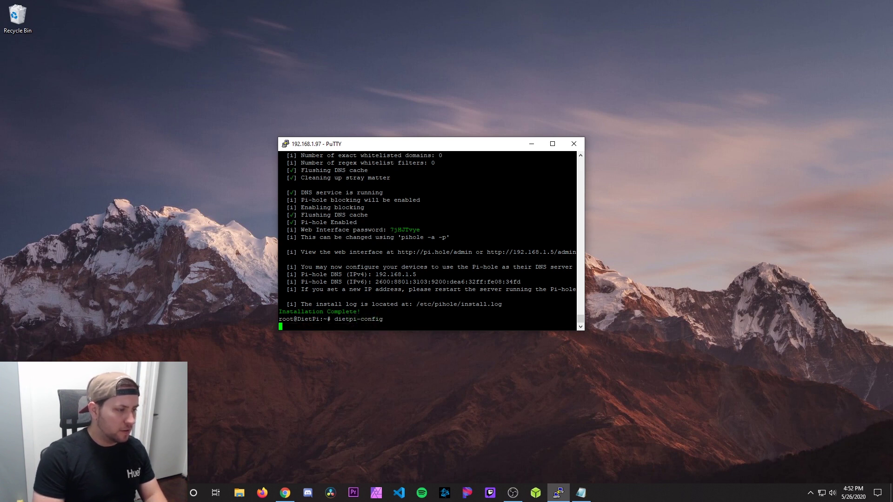
{"action": "key", "text": "Down"}
{"action": "key", "text": "Down"}
{"action": "key", "text": "Down"}
{"action": "key", "text": "Down"}
{"action": "key", "text": "Down"}
{"action": "key", "text": "Down"}
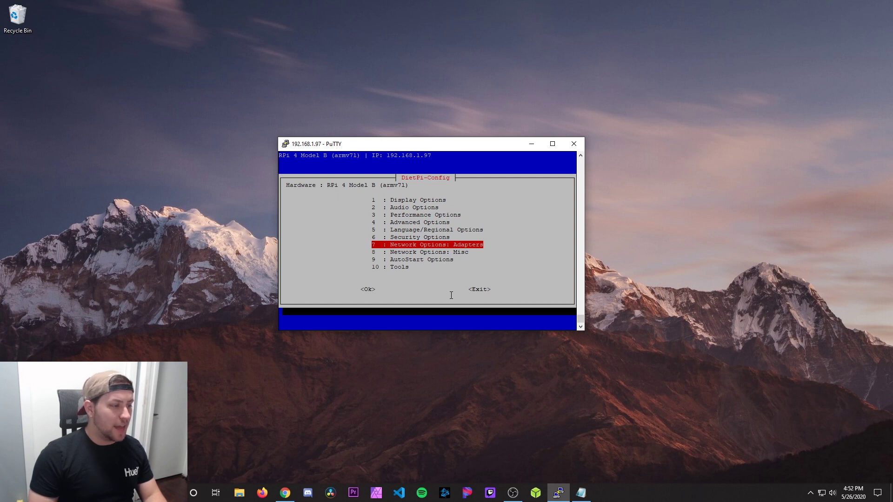
{"action": "key", "text": "Tab"}
{"action": "key", "text": "Return"}
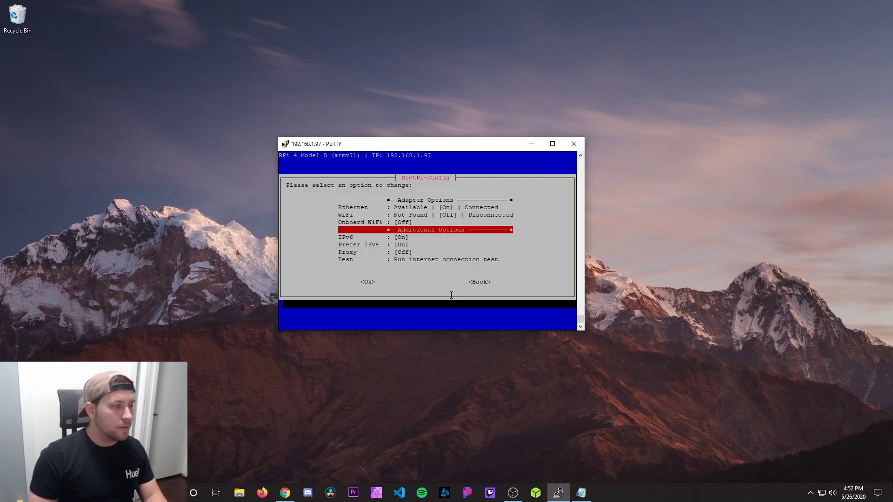
{"action": "key", "text": "Up"}
{"action": "key", "text": "Up"}
{"action": "key", "text": "Up"}
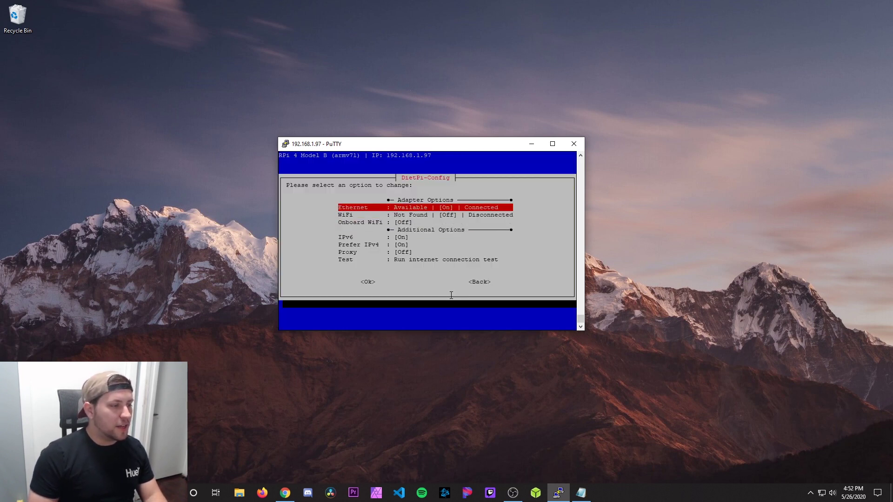
{"action": "key", "text": "Tab"}
{"action": "key", "text": "Return"}
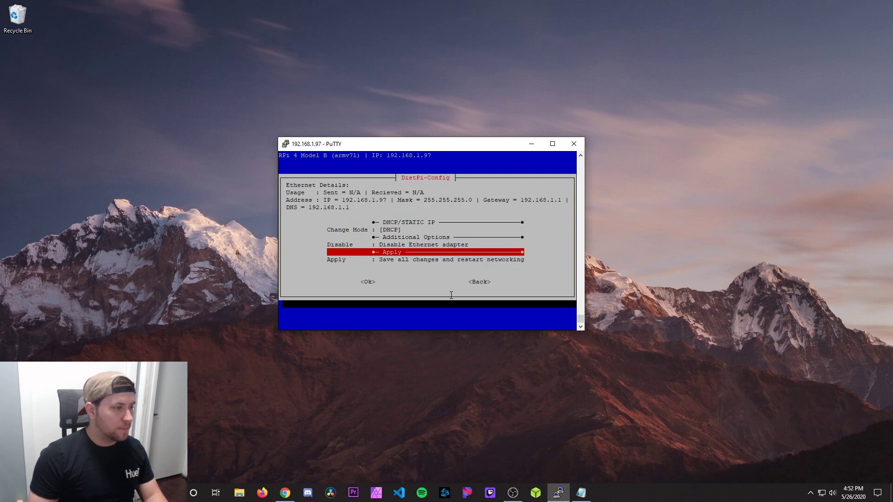
{"action": "key", "text": "Up"}
{"action": "key", "text": "Up"}
{"action": "key", "text": "Up"}
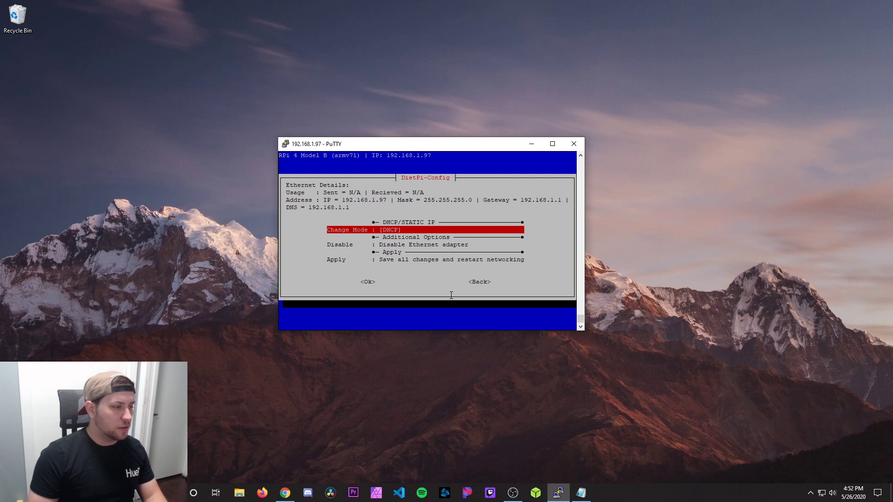
{"action": "key", "text": "Tab"}
{"action": "key", "text": "Return"}
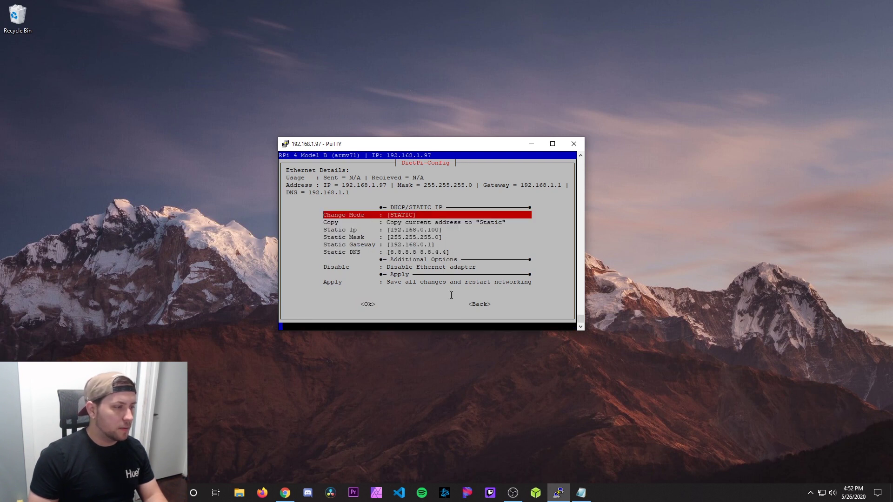
Step: Set the Ethernet static IP to 192.168.1.5
{"action": "key", "text": "Down"}
{"action": "key", "text": "Down"}
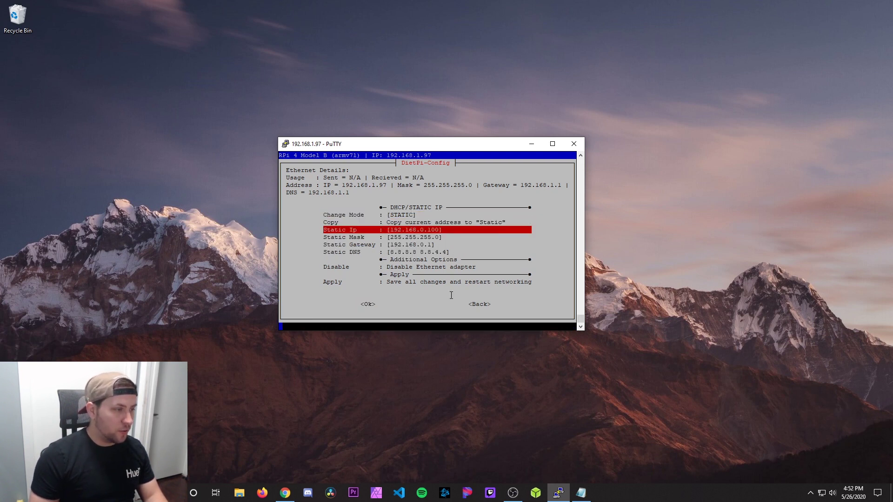
{"action": "key", "text": "Return"}
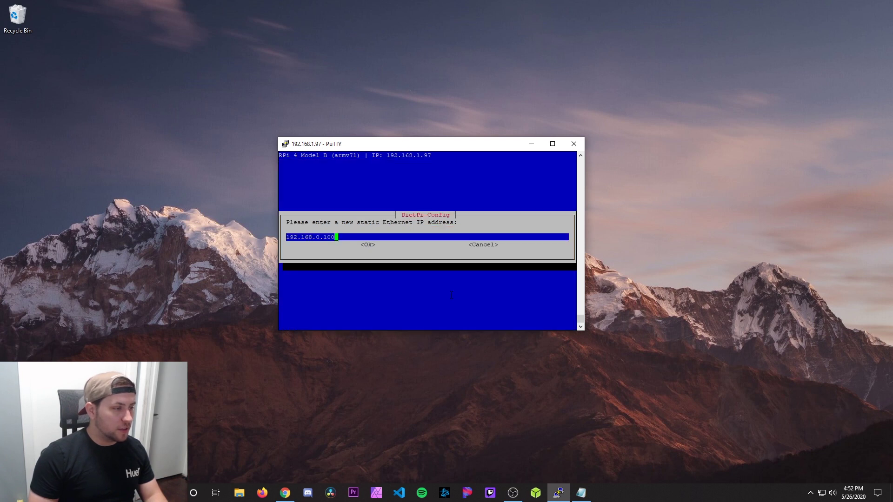
{"action": "key", "text": "BackSpace"}
{"action": "key", "text": "BackSpace"}
{"action": "key", "text": "BackSpace"}
{"action": "key", "text": "BackSpace"}
{"action": "key", "text": "BackSpace"}
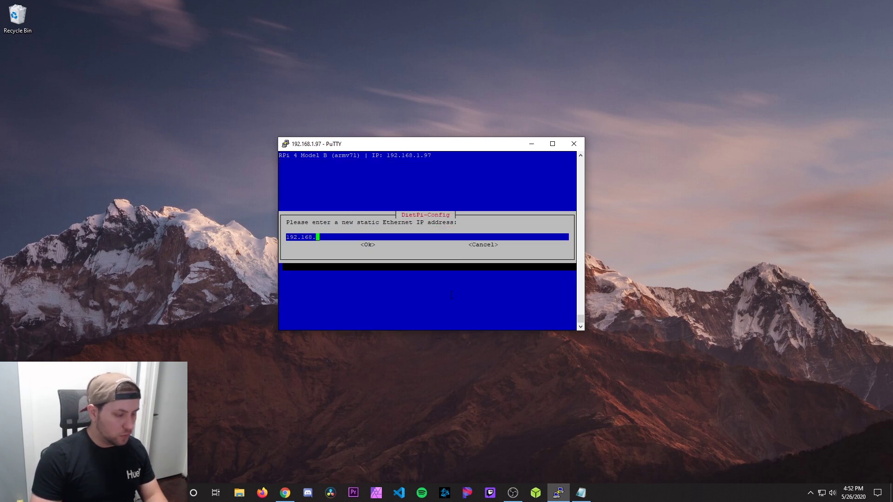
{"action": "type", "text": "1.5"}
{"action": "key", "text": "Tab"}
{"action": "key", "text": "Return"}
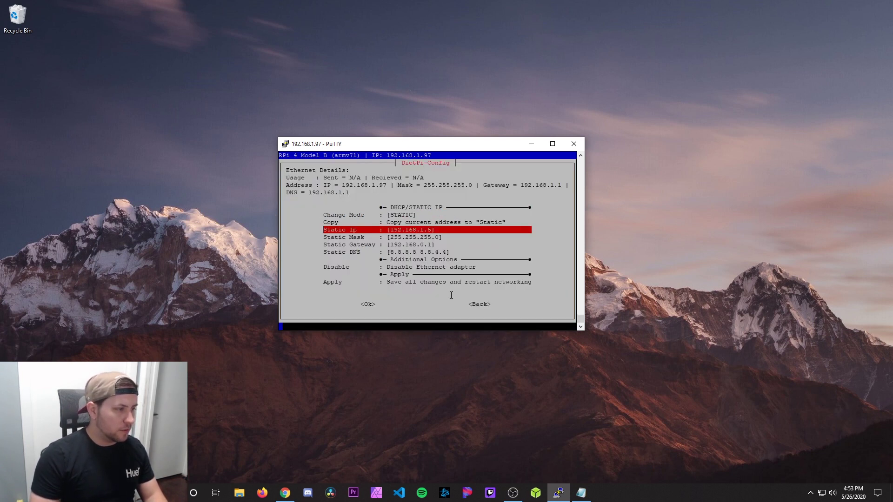
Step: Keep mask 255.255.255.0 and change the static gateway to 192.168.1.1
{"action": "key", "text": "Down"}
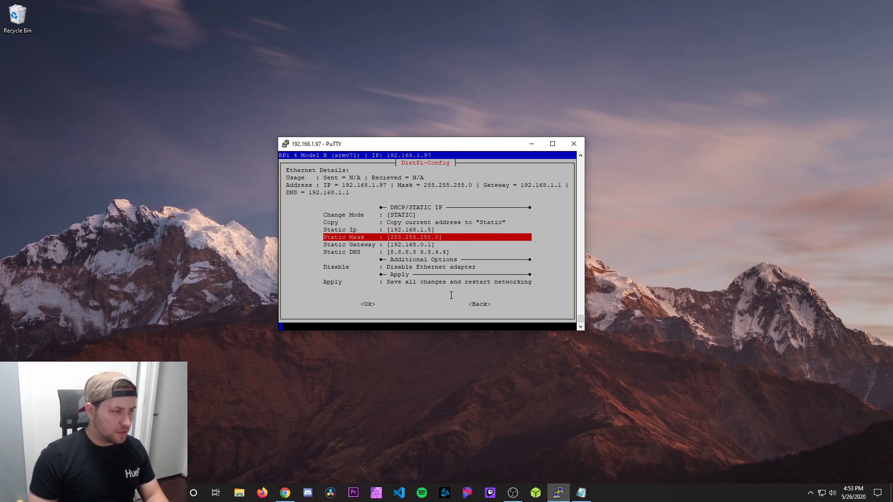
{"action": "key", "text": "Down"}
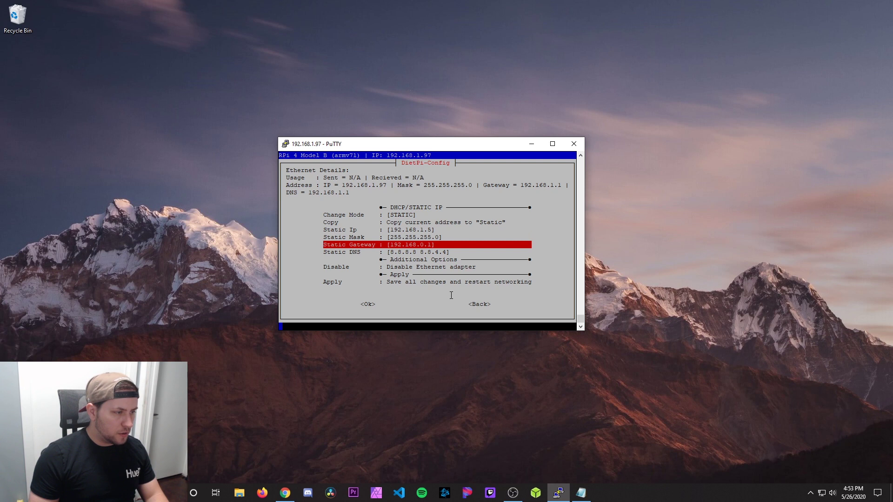
{"action": "key", "text": "Return"}
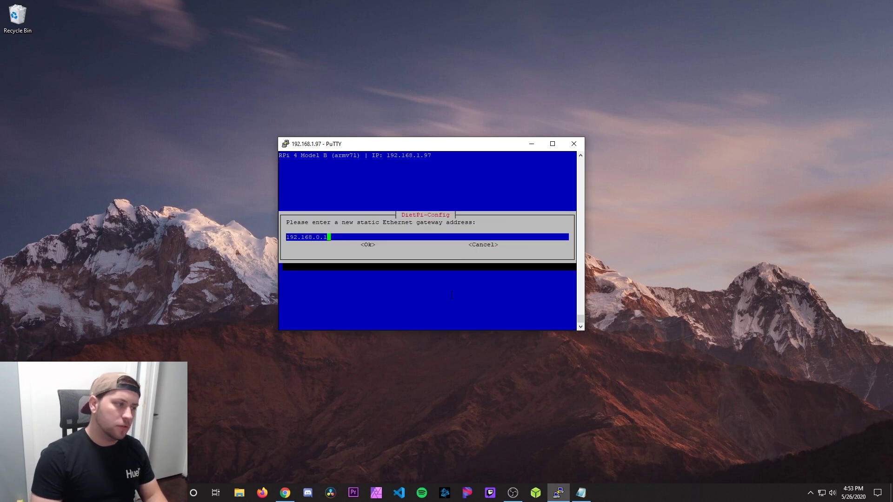
{"action": "key", "text": "Left"}
{"action": "key", "text": "Left"}
{"action": "key", "text": "BackSpace"}
{"action": "type", "text": "1"}
{"action": "key", "text": "Right"}
{"action": "key", "text": "Right"}
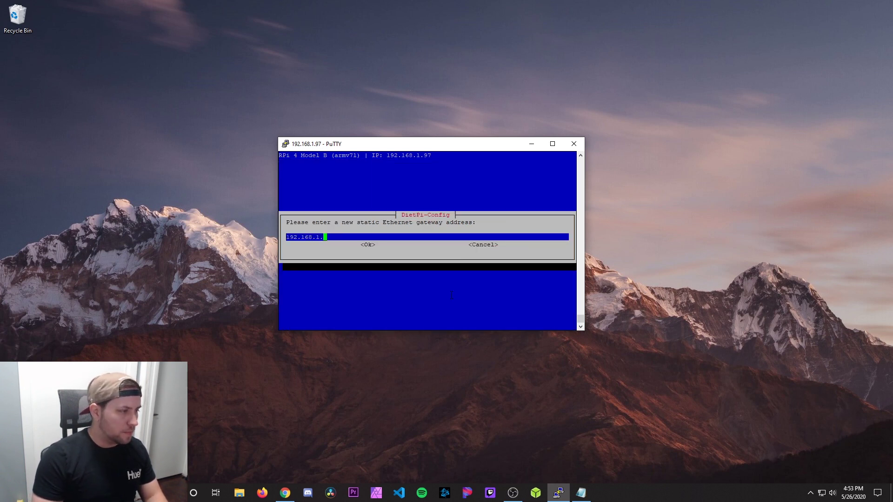
{"action": "key", "text": "Tab"}
{"action": "key", "text": "Return"}
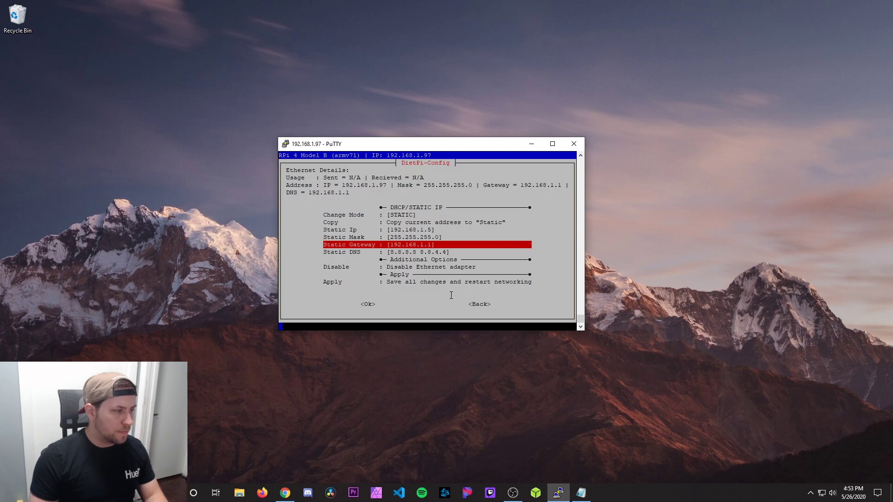
{"action": "key", "text": "Down"}
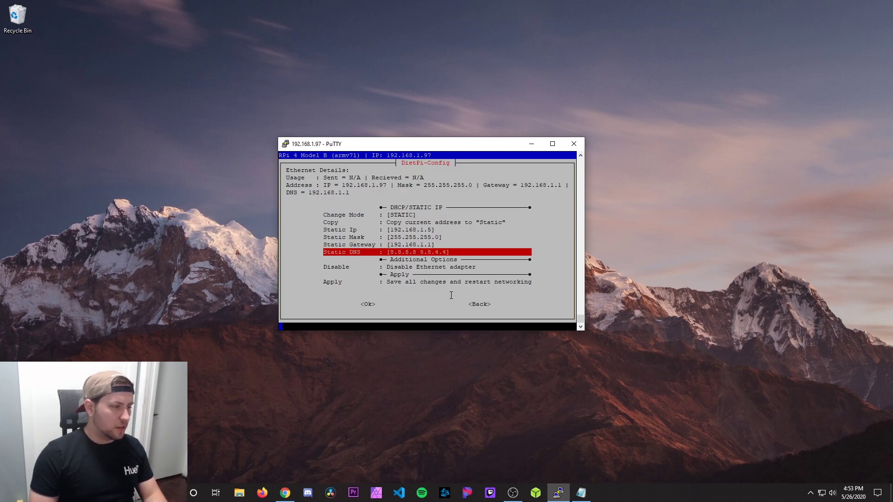
{"action": "key", "text": "Down"}
{"action": "key", "text": "Down"}
{"action": "key", "text": "Down"}
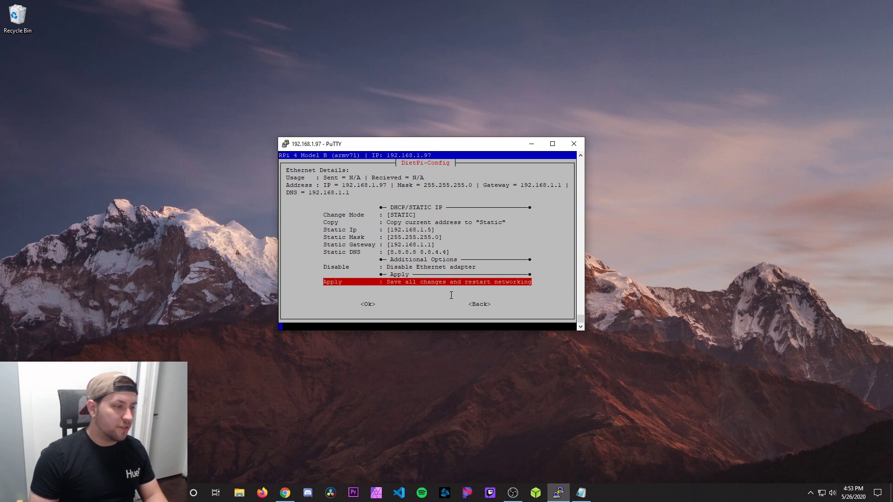
Step: Apply the static network settings, reconnect networking, and purge the unused WiFi packages
{"action": "key", "text": "Tab"}
{"action": "key", "text": "Return"}
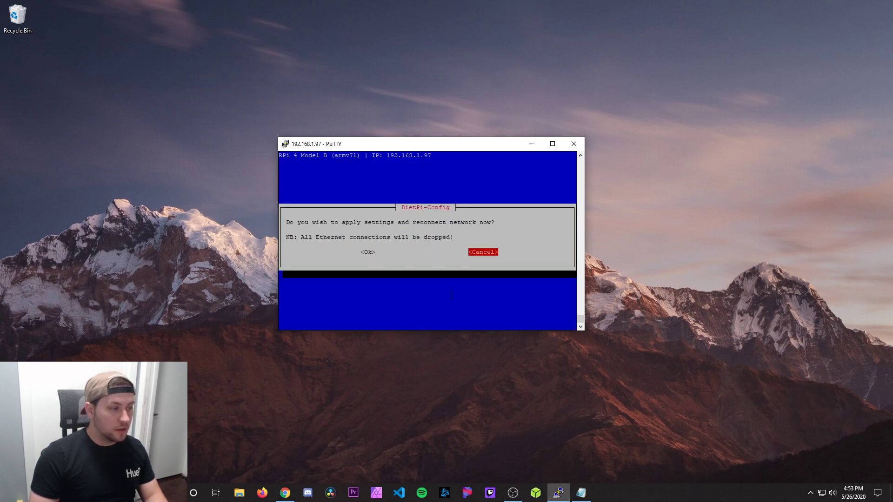
{"action": "key", "text": "Left"}
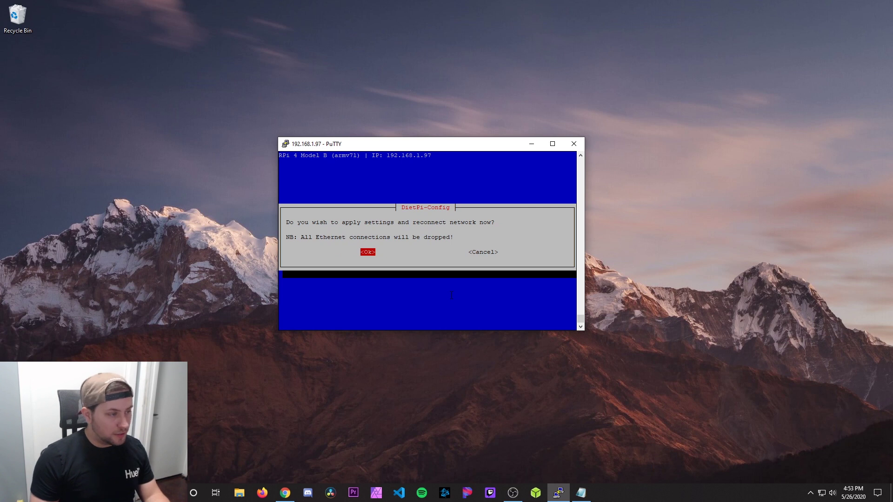
{"action": "key", "text": "Return"}
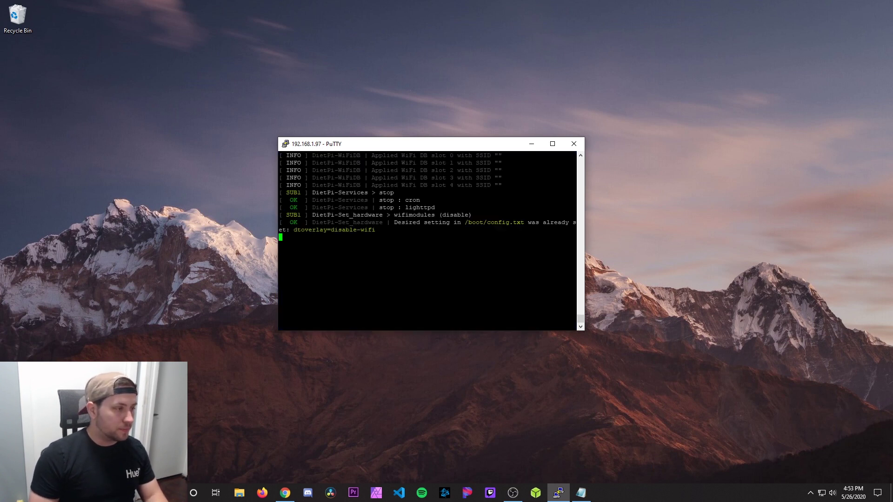
{"action": "key", "text": "Left"}
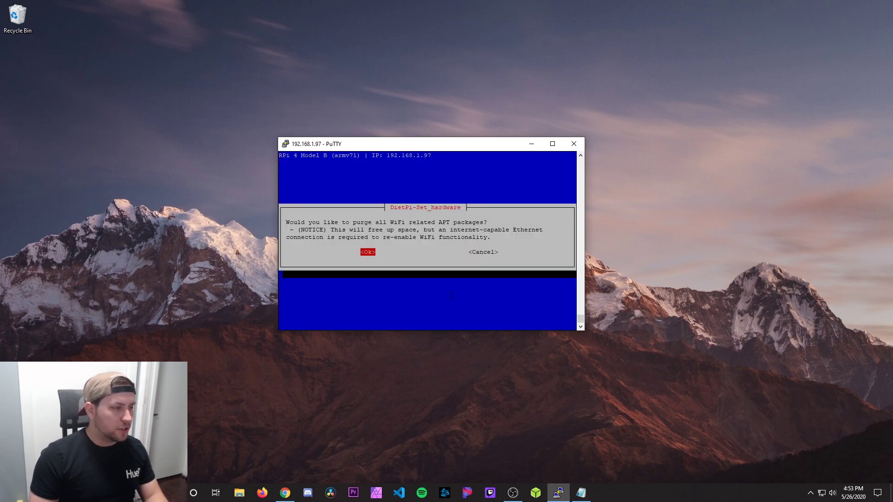
{"action": "key", "text": "Return"}
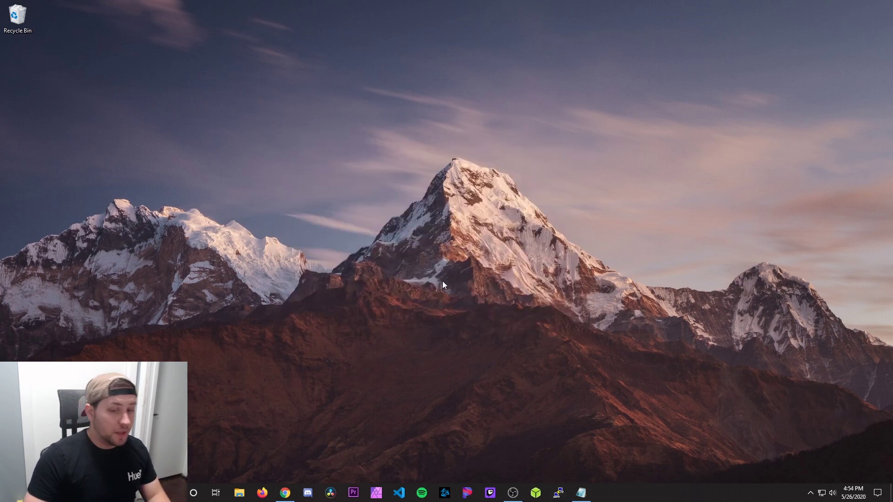
Step: SSH into 192.168.1.5 as root to verify the new address, then close the session
{"action": "left_click", "coordinate": [558, 493]}
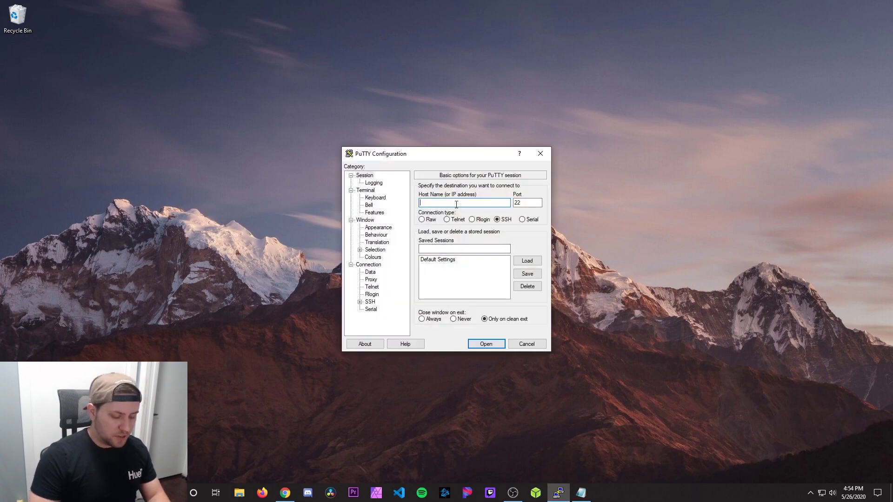
{"action": "type", "text": "192"}
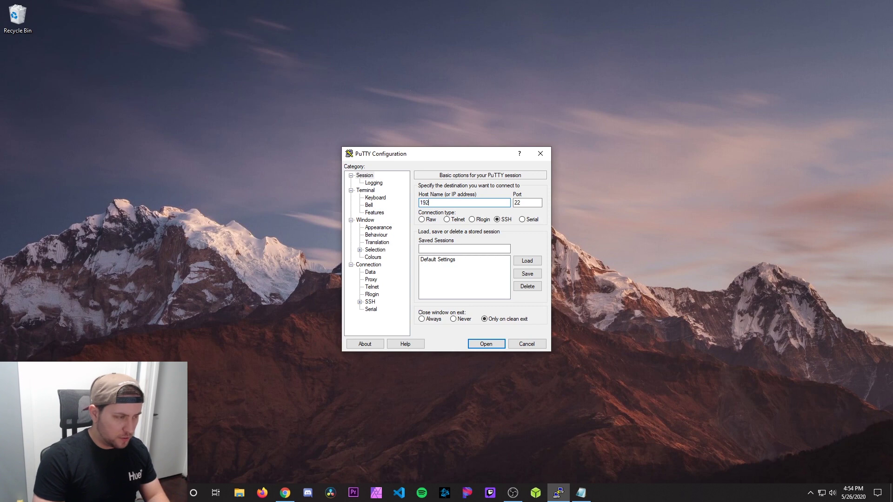
{"action": "type", "text": ".168.1.5"}
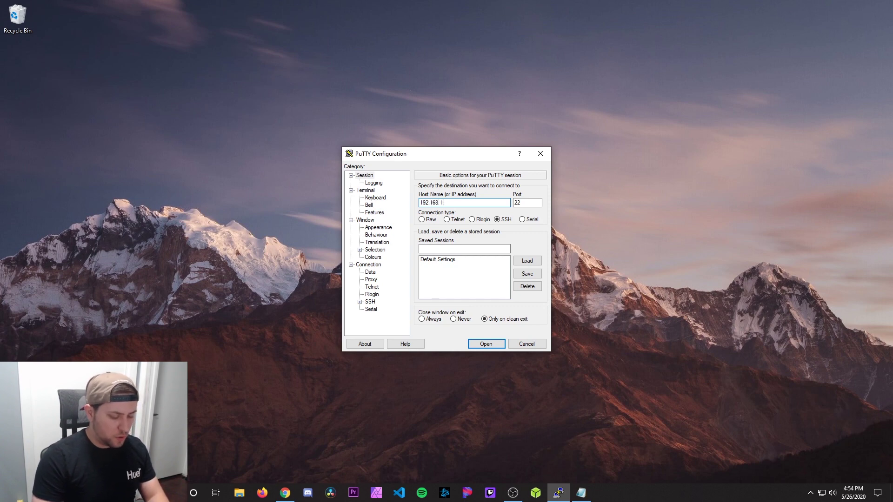
{"action": "left_click", "coordinate": [485, 344]}
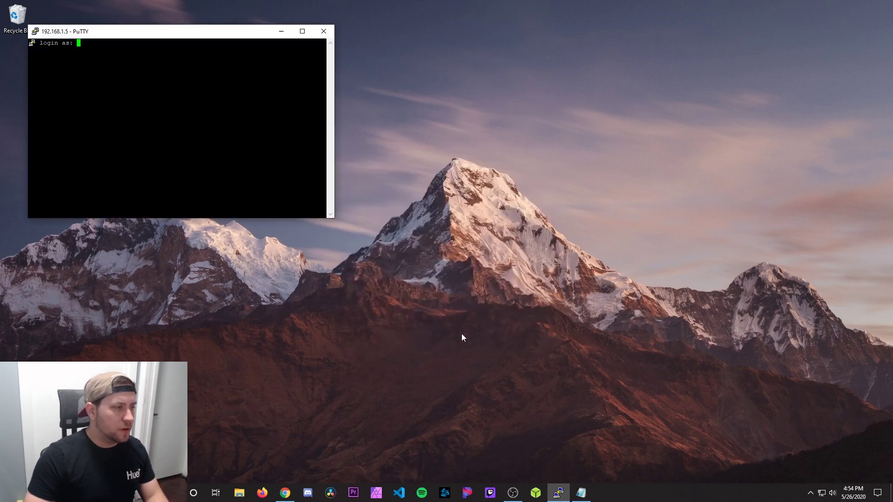
{"action": "left_click_drag", "start_coordinate": [191, 36], "coordinate": [444, 125]}
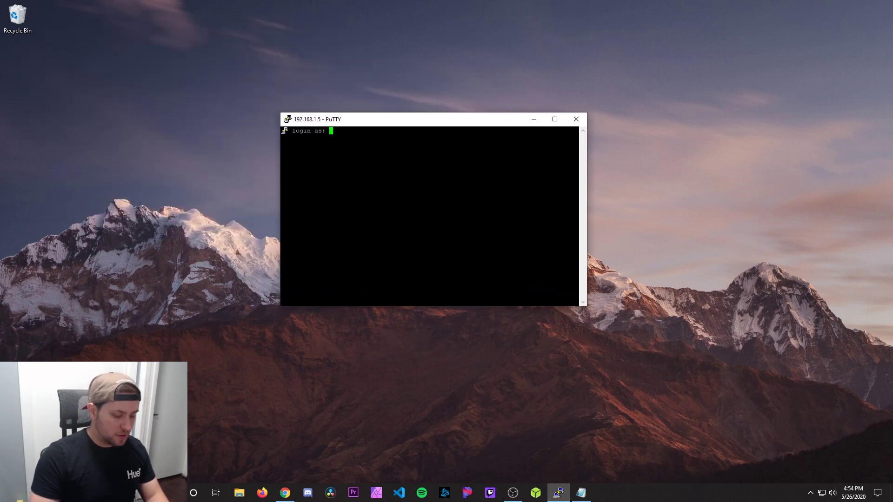
{"action": "type", "text": "root"}
{"action": "key", "text": "Return"}
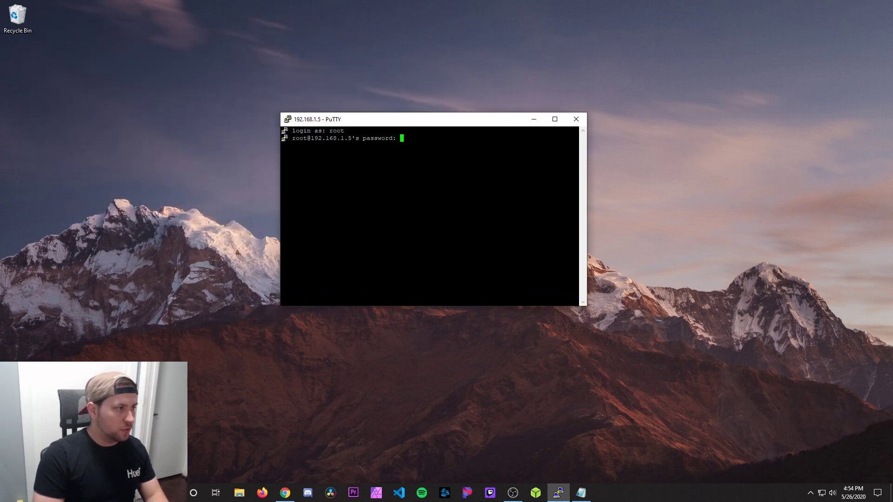
{"action": "key", "text": "Return"}
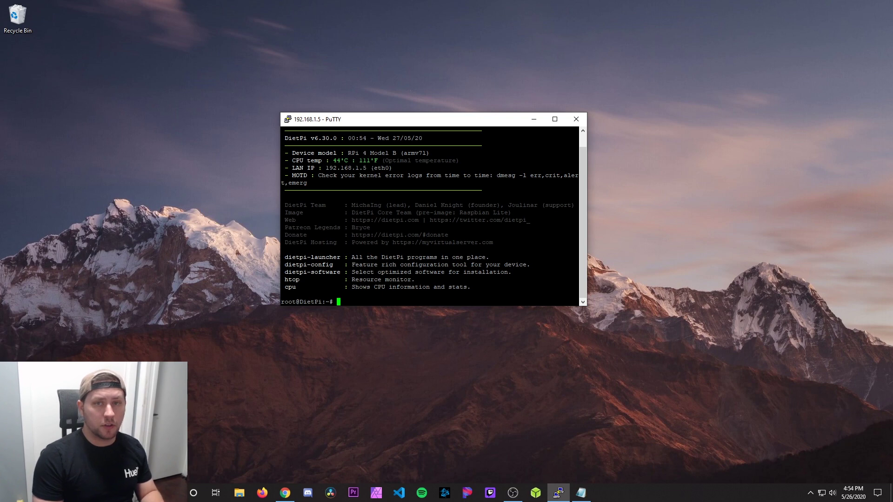
{"action": "left_click", "coordinate": [585, 120]}
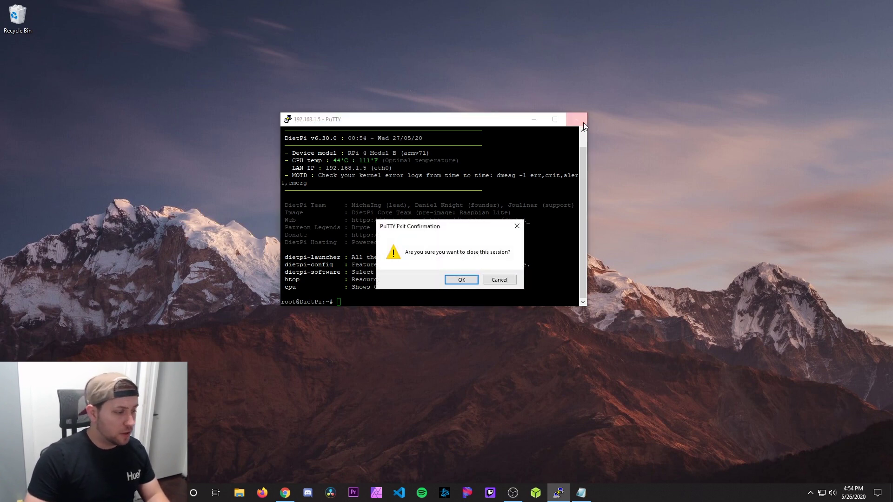
{"action": "left_click", "coordinate": [446, 278]}
Step: Load the Pi-hole page at 192.168.1.5 in a new browser tab and go to its login page
{"action": "left_click", "coordinate": [285, 494]}
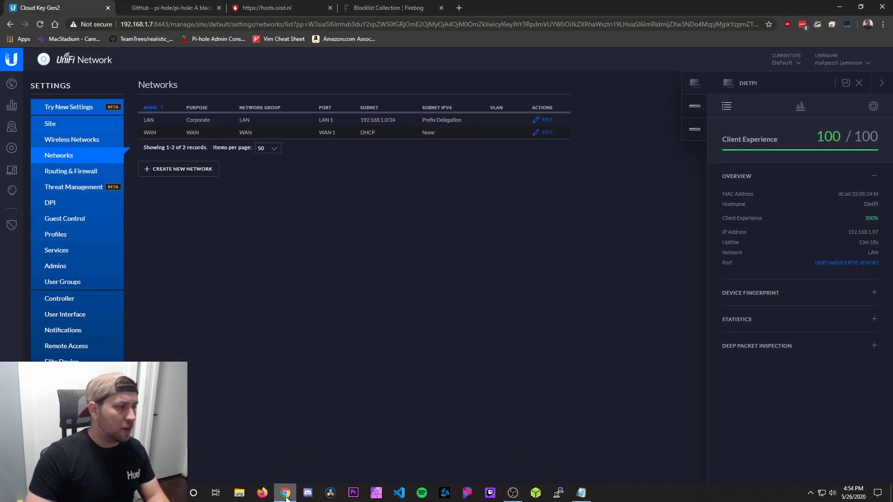
{"action": "left_click", "coordinate": [463, 9]}
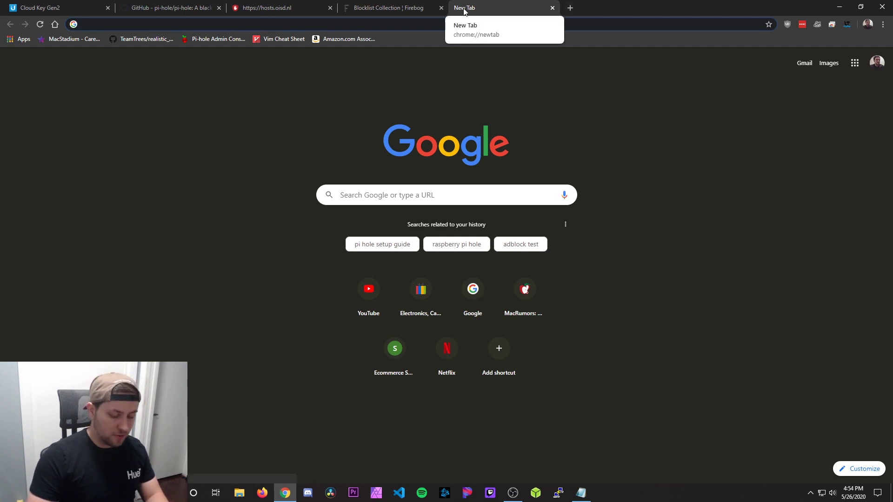
{"action": "type", "text": "1"}
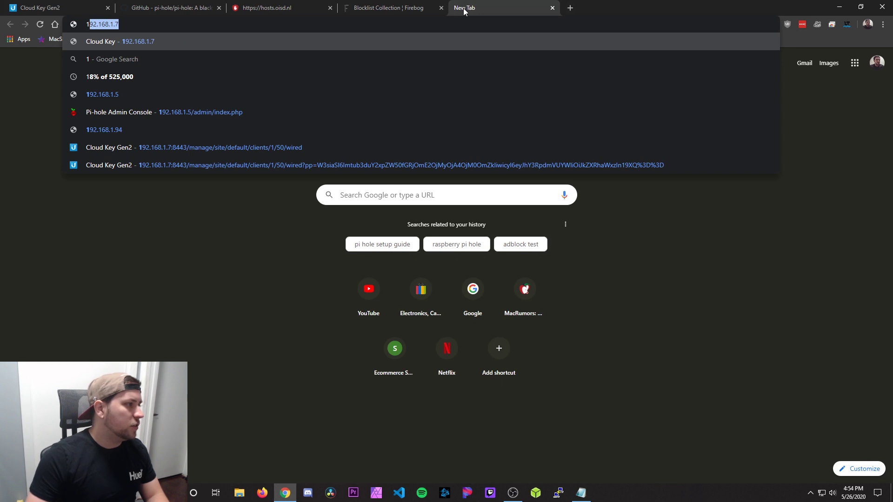
{"action": "type", "text": "92.168.1."}
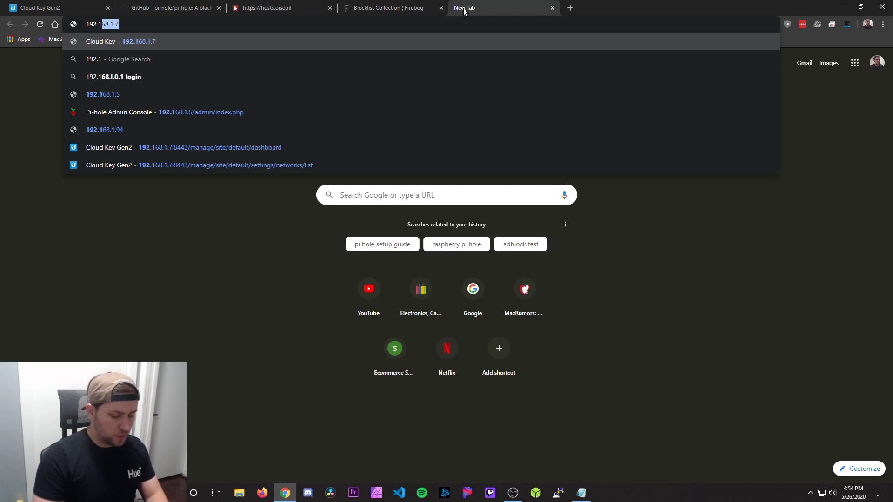
{"action": "type", "text": "5"}
{"action": "key", "text": "Return"}
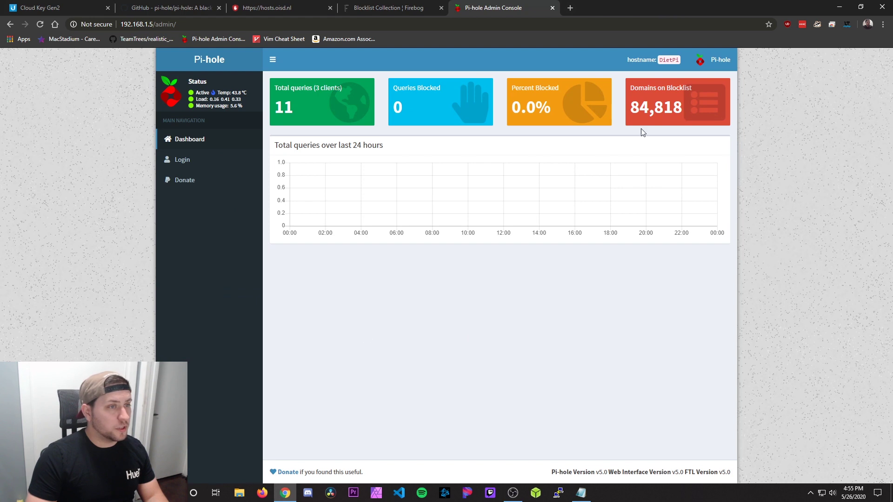
{"action": "left_click", "coordinate": [186, 157]}
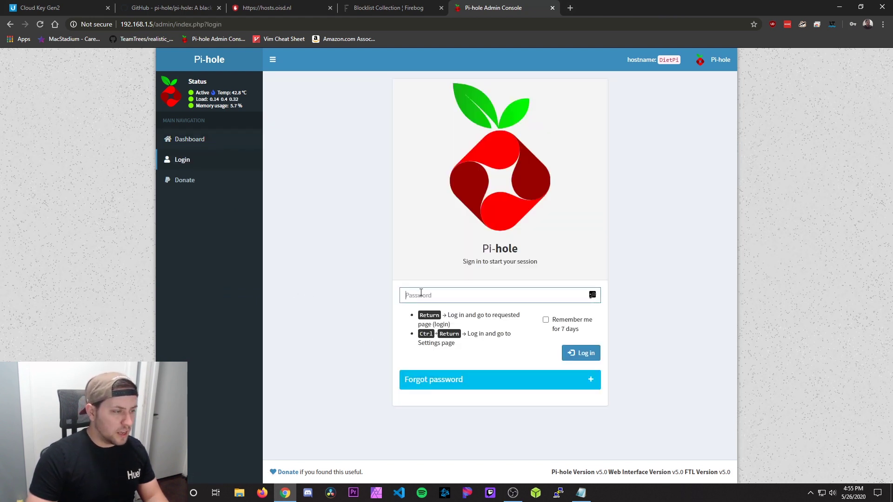
Step: Log in with the admin password copied from the notes and decline the password-manager prompt
{"action": "left_click", "coordinate": [581, 493]}
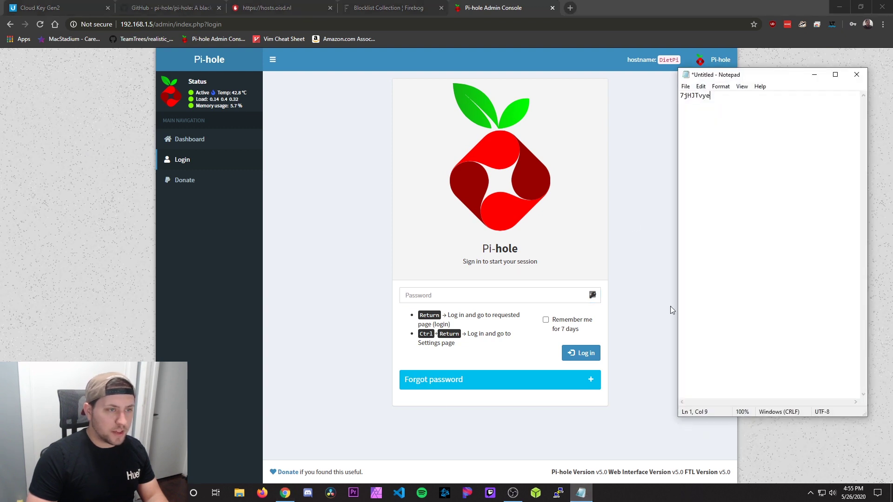
{"action": "key", "text": "ctrl+a"}
{"action": "left_click", "coordinate": [638, 104]}
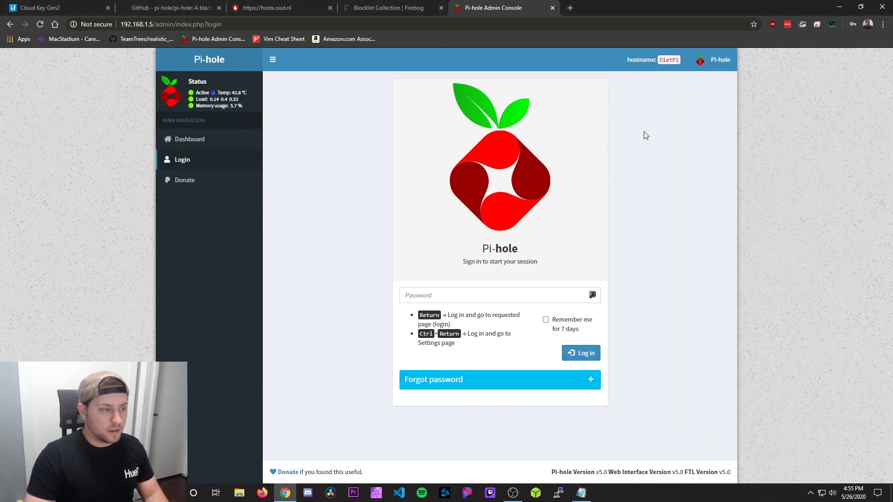
{"action": "left_click", "coordinate": [519, 296]}
{"action": "key", "text": "ctrl+v"}
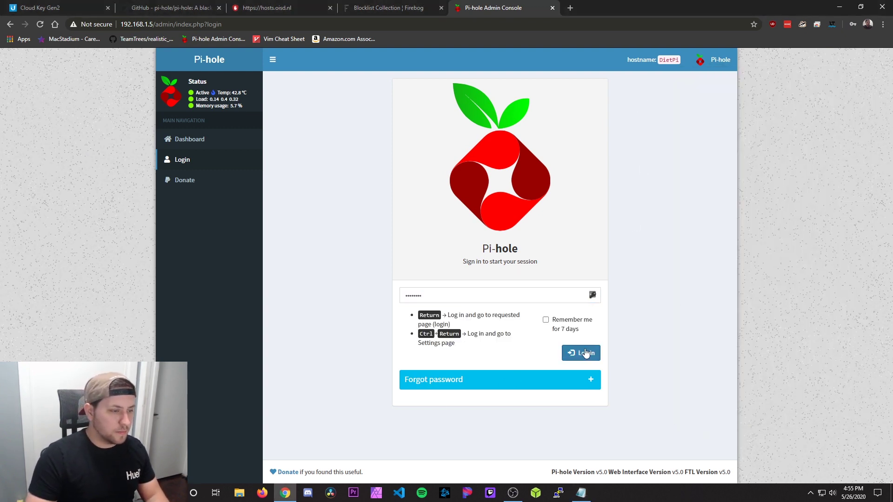
{"action": "left_click", "coordinate": [582, 353]}
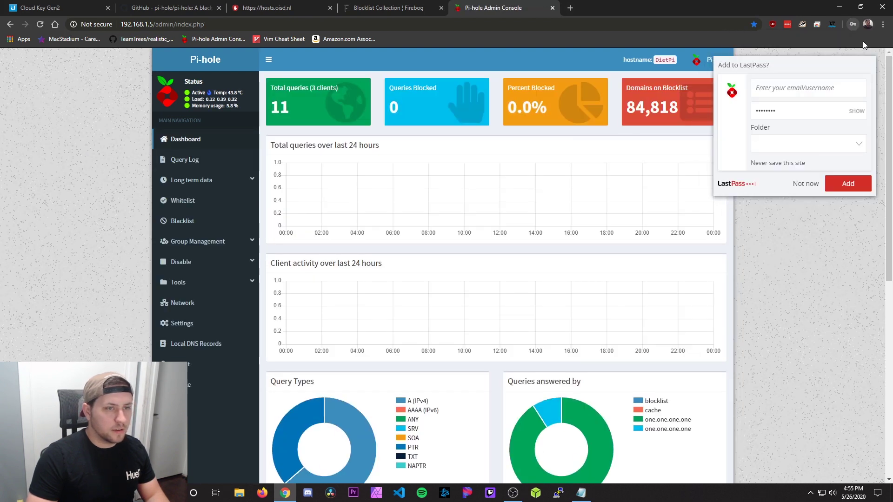
{"action": "left_click", "coordinate": [808, 183]}
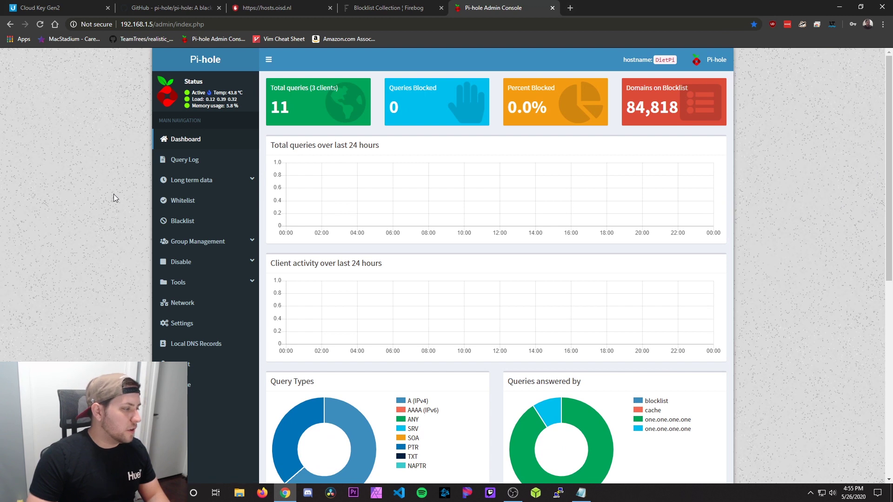
{"action": "left_click", "coordinate": [172, 325]}
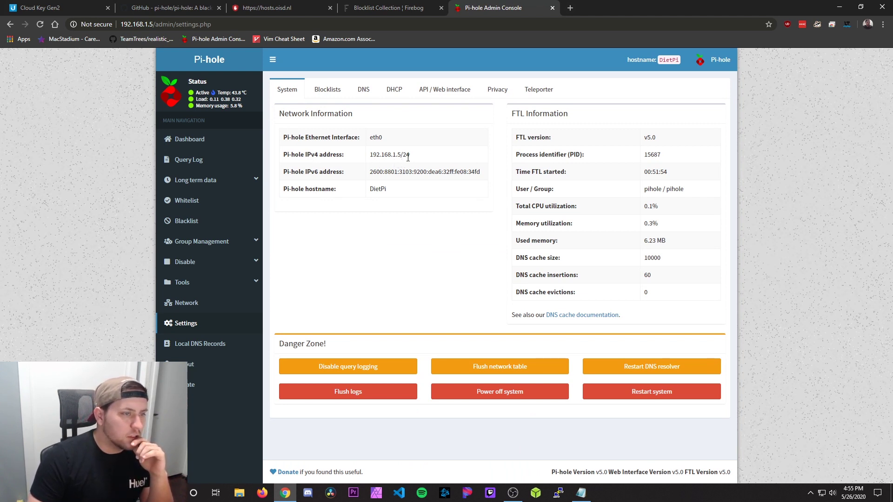
{"action": "left_click", "coordinate": [365, 91]}
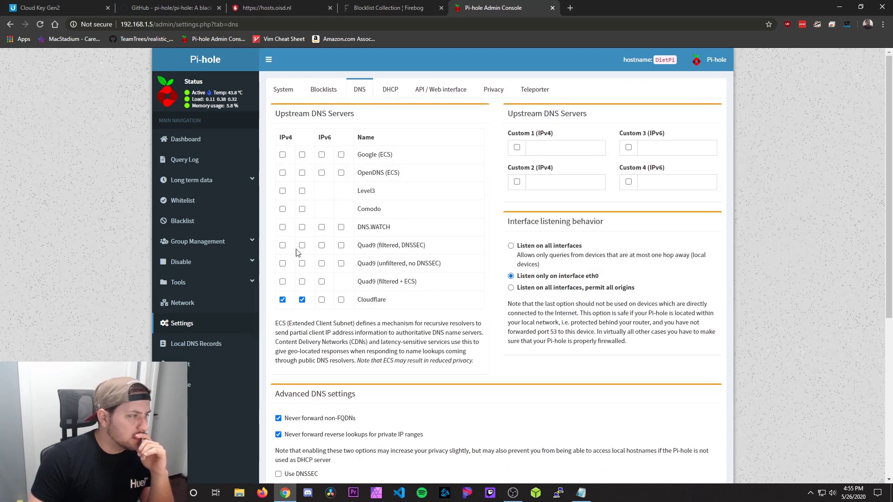
{"action": "scroll", "coordinate": [408, 303], "scroll_direction": "down", "scroll_amount": 5}
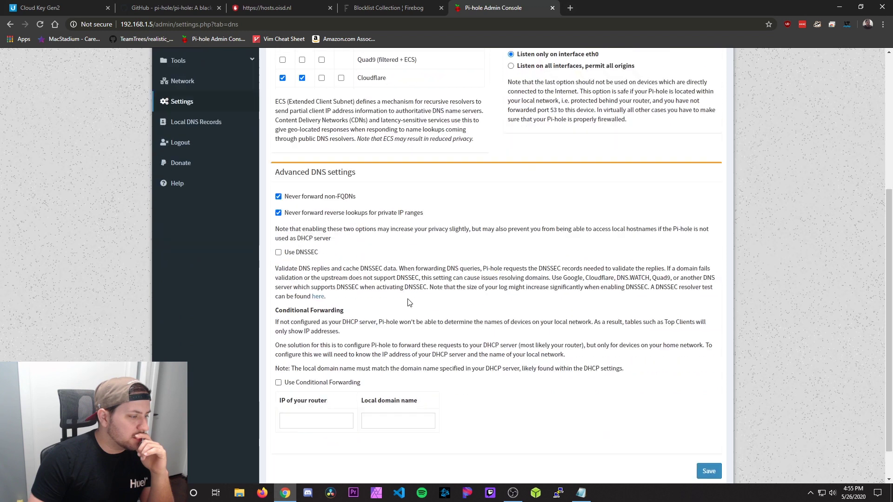
{"action": "scroll", "coordinate": [408, 302], "scroll_direction": "up", "scroll_amount": 3}
{"action": "scroll", "coordinate": [408, 302], "scroll_direction": "up", "scroll_amount": 2}
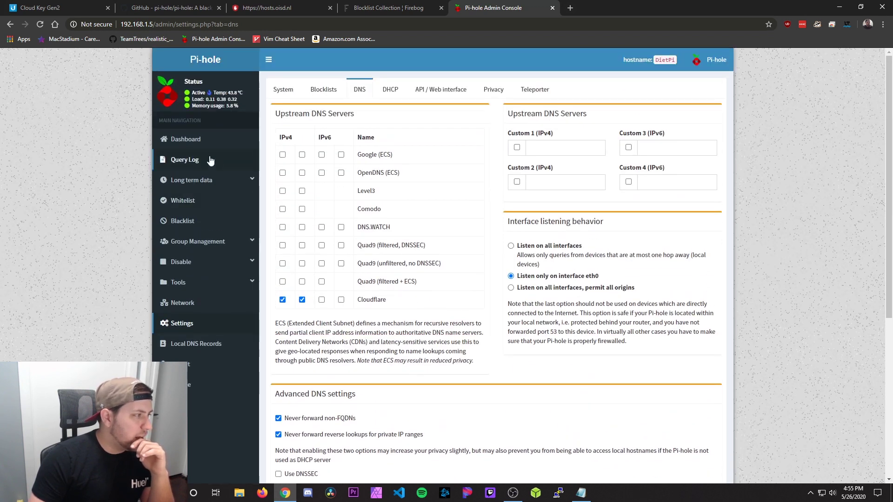
{"action": "left_click", "coordinate": [201, 138]}
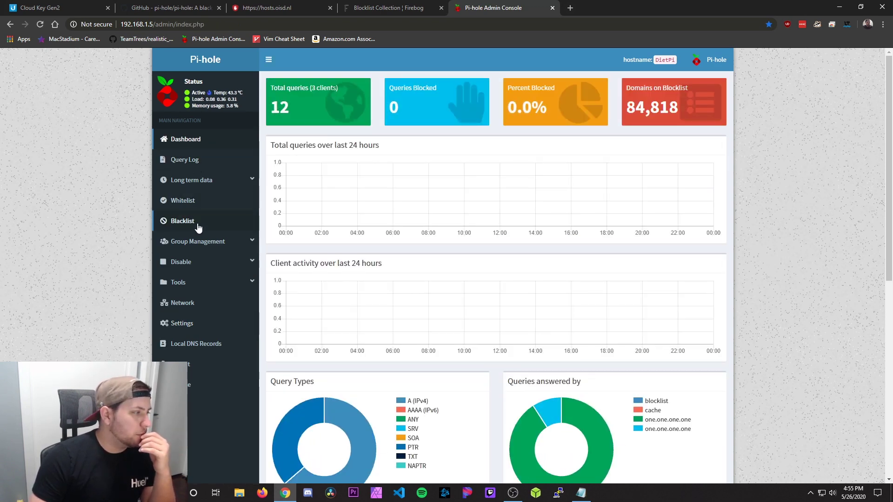
Step: Go from Settings' Blocklists tab to the Adlist group management page listing four adlists
{"action": "left_click_drag", "start_coordinate": [197, 227], "coordinate": [195, 247]}
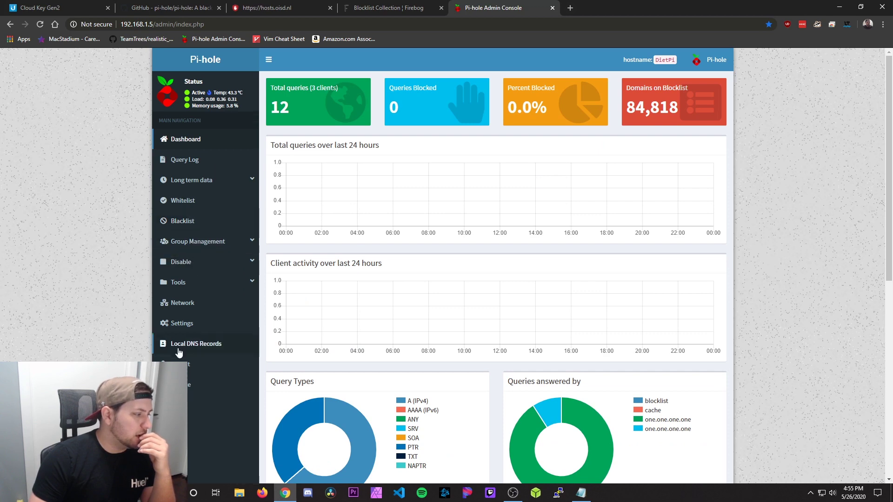
{"action": "left_click", "coordinate": [186, 324]}
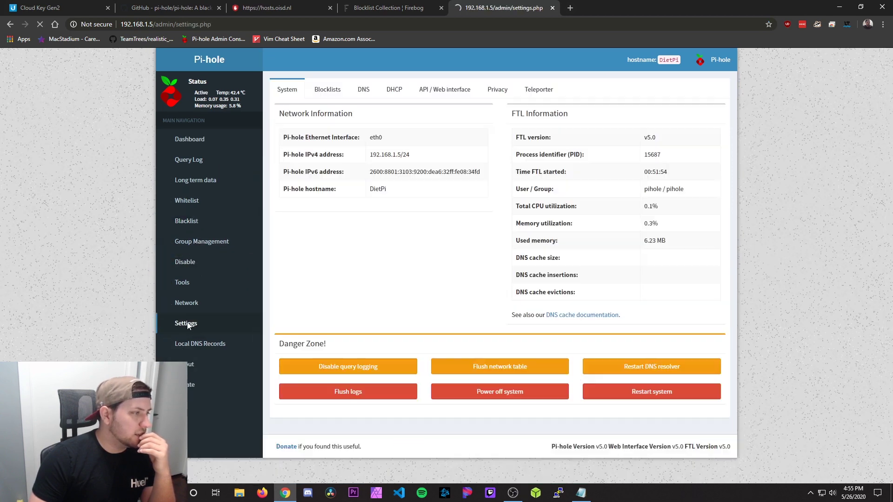
{"action": "left_click", "coordinate": [329, 91]}
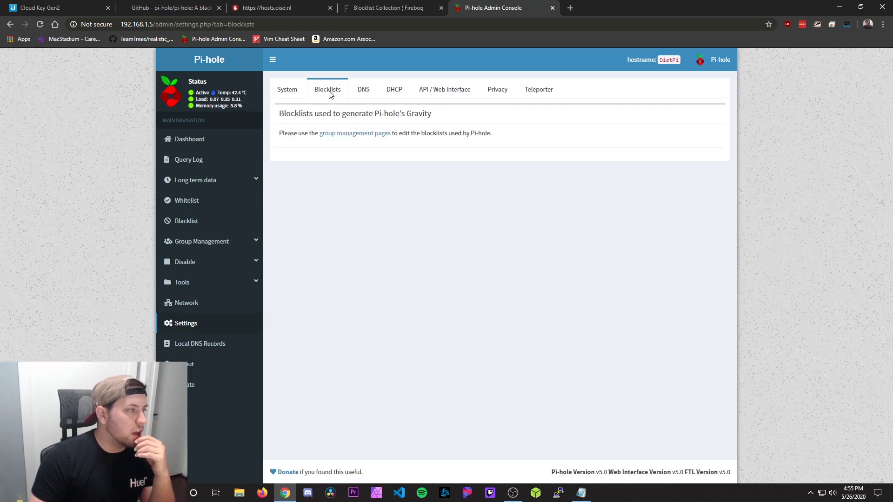
{"action": "left_click", "coordinate": [337, 139]}
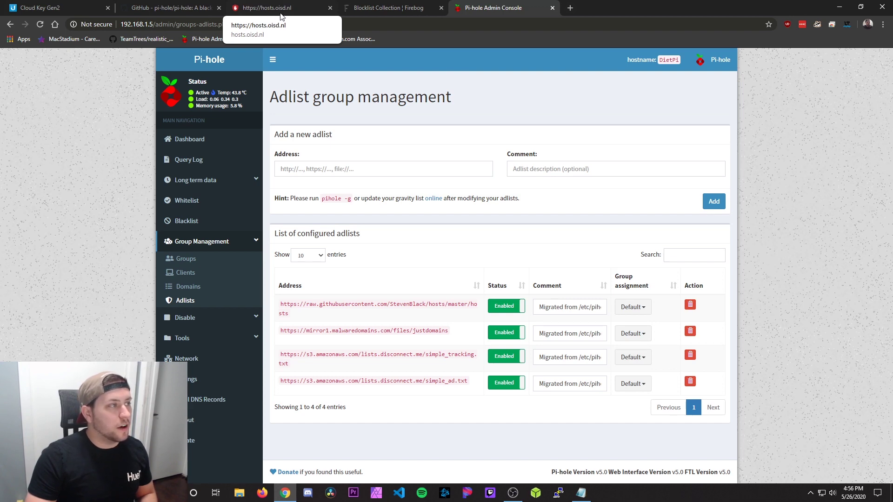
{"action": "left_click", "coordinate": [288, 10]}
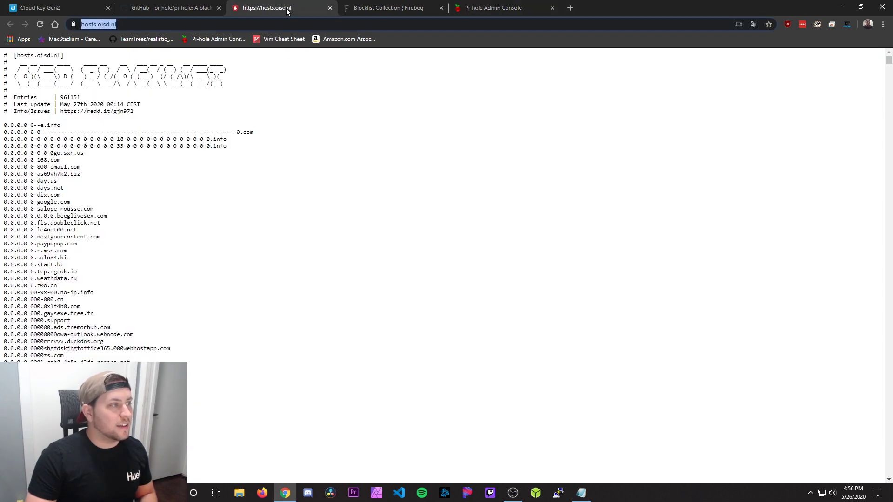
{"action": "scroll", "coordinate": [86, 243], "scroll_direction": "down", "scroll_amount": 10}
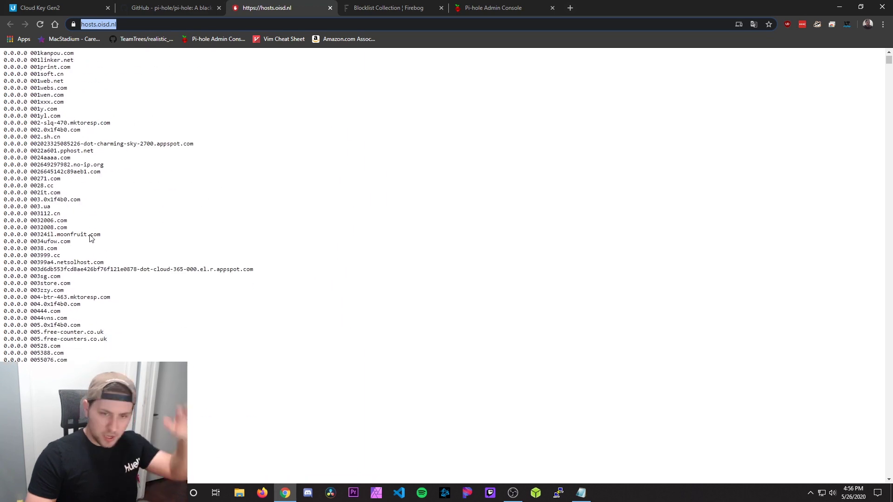
{"action": "scroll", "coordinate": [86, 245], "scroll_direction": "up", "scroll_amount": 10}
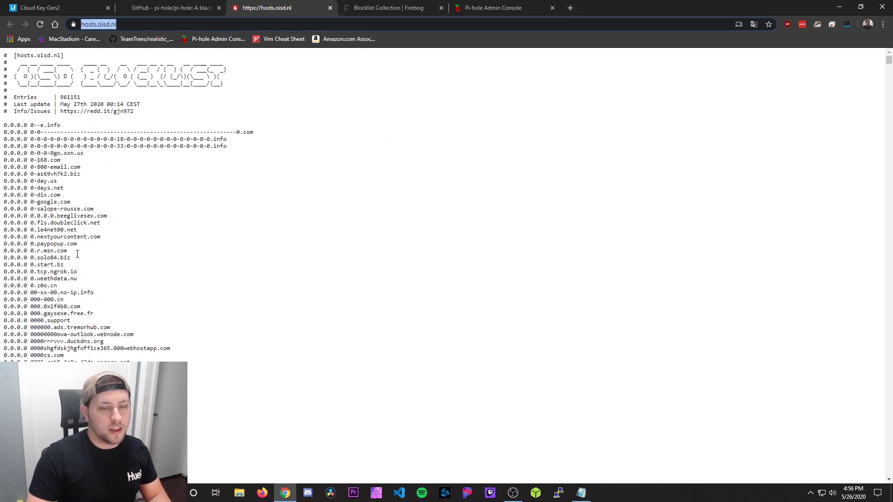
{"action": "right_click", "coordinate": [108, 26]}
{"action": "left_click", "coordinate": [139, 92]}
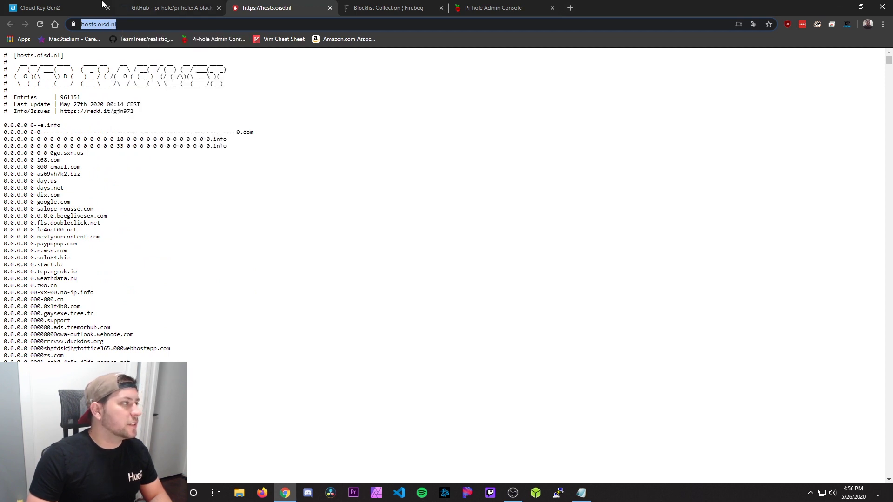
{"action": "left_click", "coordinate": [511, 5]}
{"action": "left_click", "coordinate": [394, 168]}
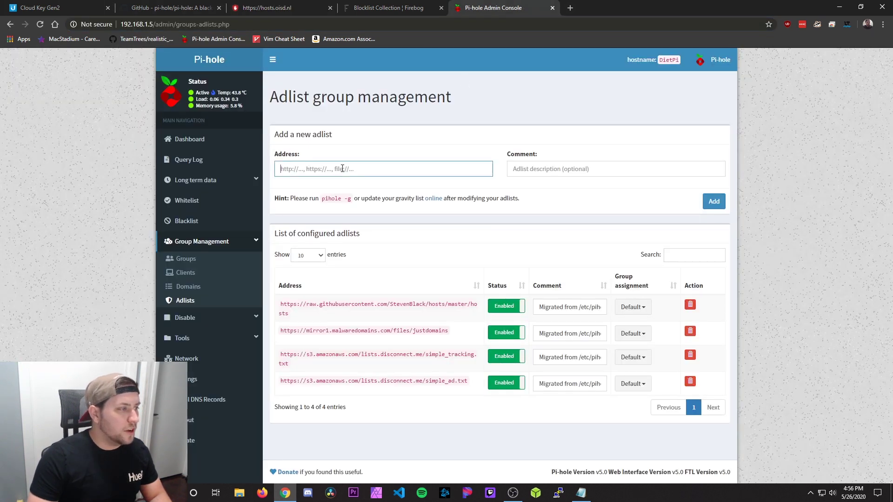
{"action": "key", "text": "ctrl+v"}
{"action": "left_click", "coordinate": [362, 150]}
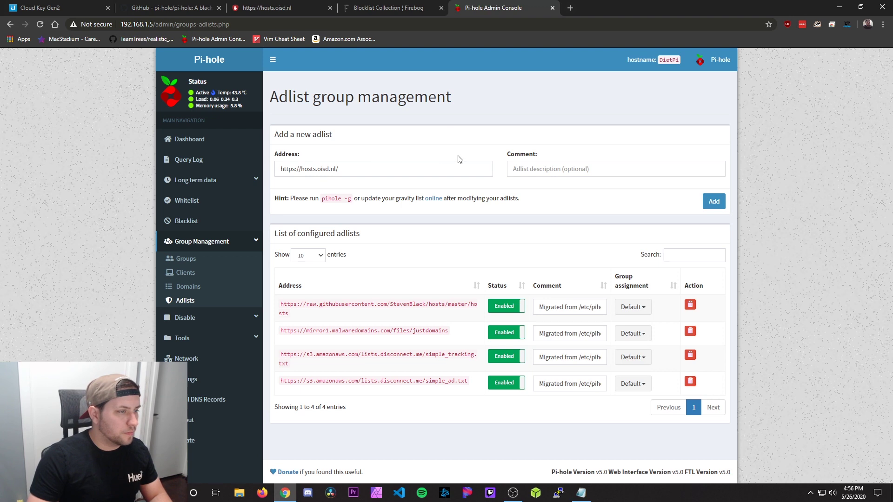
{"action": "left_click", "coordinate": [712, 201]}
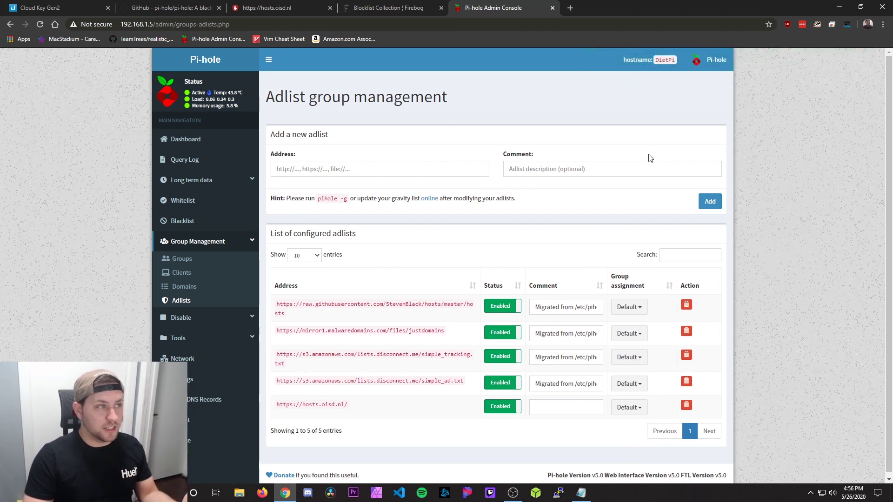
Step: On the Firebog blocklist collection, select all the Tracking & Telemetry list URLs
{"action": "left_click", "coordinate": [392, 6]}
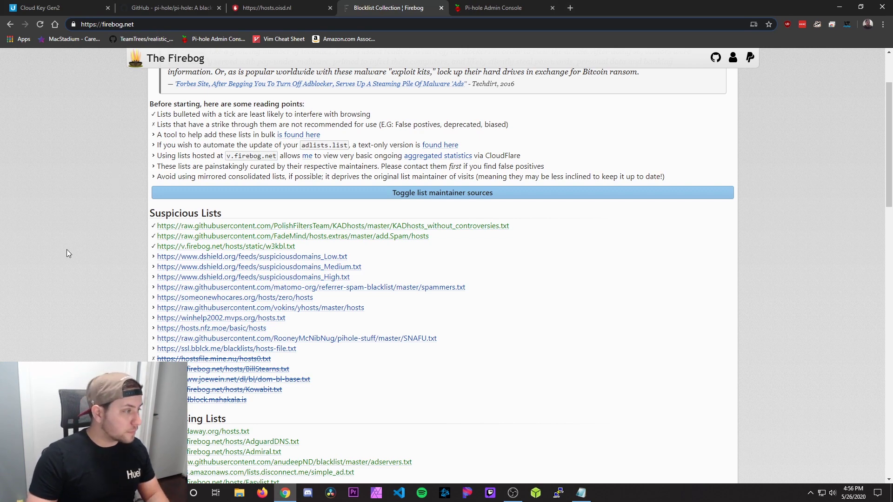
{"action": "scroll", "coordinate": [67, 252], "scroll_direction": "up", "scroll_amount": 2}
{"action": "scroll", "coordinate": [66, 252], "scroll_direction": "down", "scroll_amount": 3}
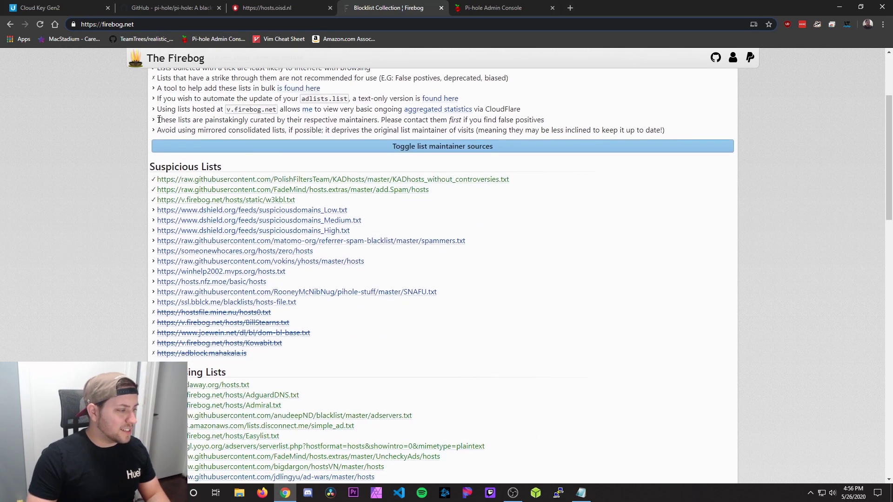
{"action": "scroll", "coordinate": [59, 253], "scroll_direction": "down", "scroll_amount": 4}
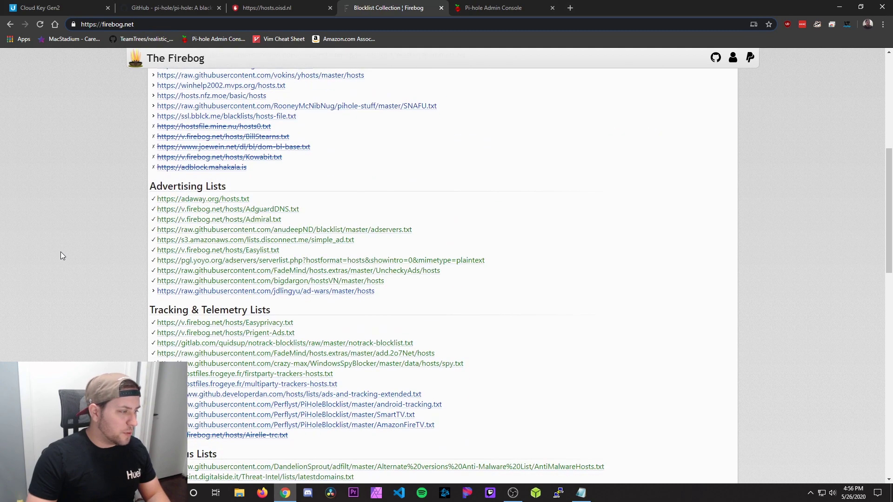
{"action": "scroll", "coordinate": [259, 230], "scroll_direction": "down", "scroll_amount": 3}
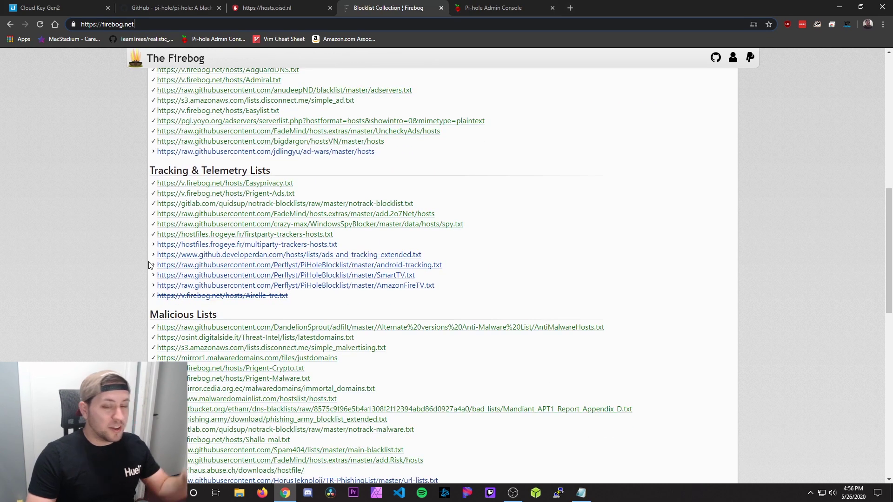
{"action": "scroll", "coordinate": [153, 307], "scroll_direction": "down", "scroll_amount": 3}
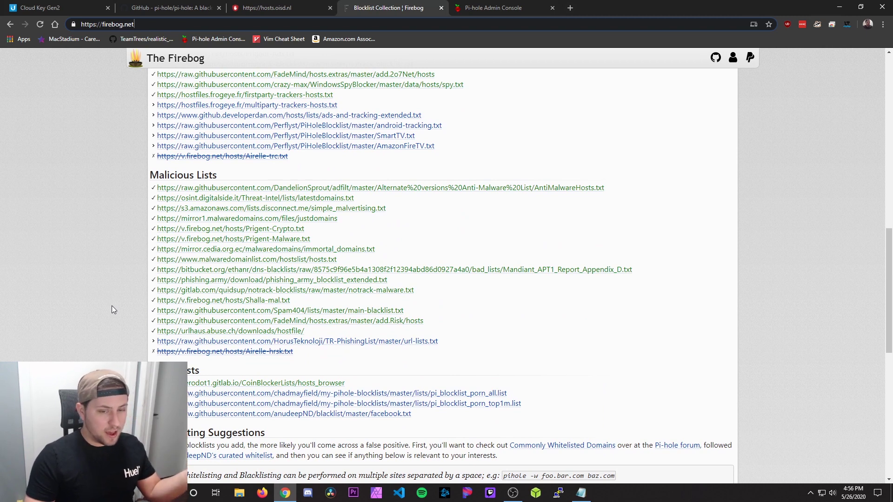
{"action": "scroll", "coordinate": [76, 326], "scroll_direction": "up", "scroll_amount": 2}
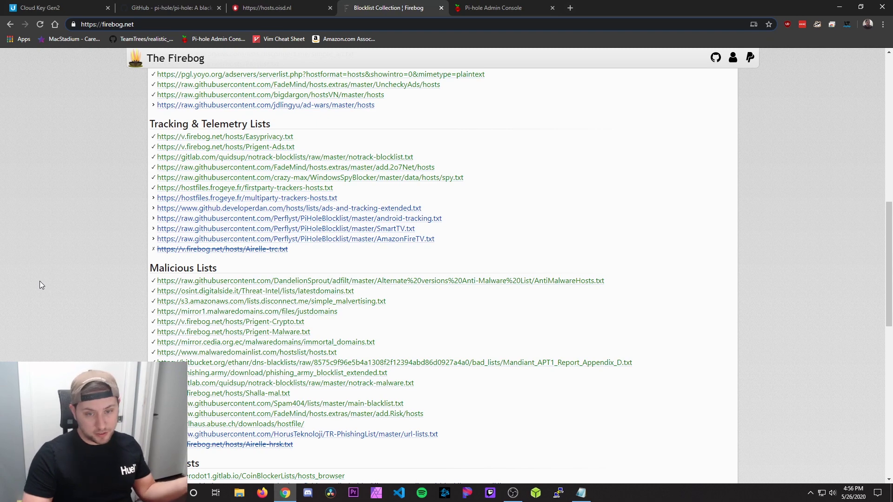
{"action": "scroll", "coordinate": [40, 281], "scroll_direction": "down", "scroll_amount": 5}
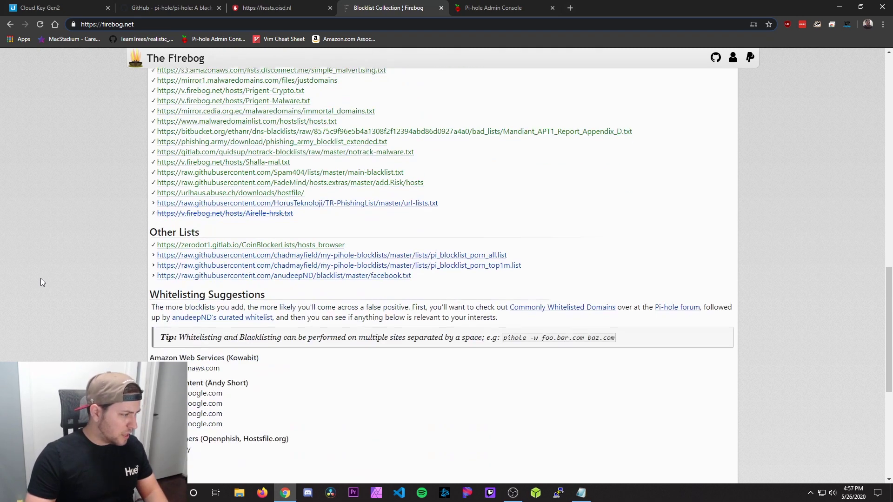
{"action": "scroll", "coordinate": [40, 282], "scroll_direction": "up", "scroll_amount": 6}
{"action": "scroll", "coordinate": [151, 185], "scroll_direction": "up", "scroll_amount": 1}
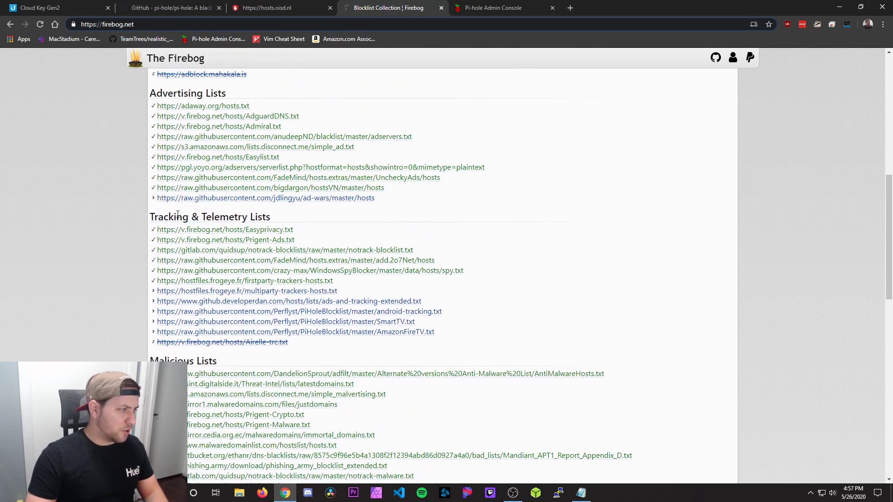
{"action": "left_click_drag", "start_coordinate": [158, 231], "coordinate": [444, 331]}
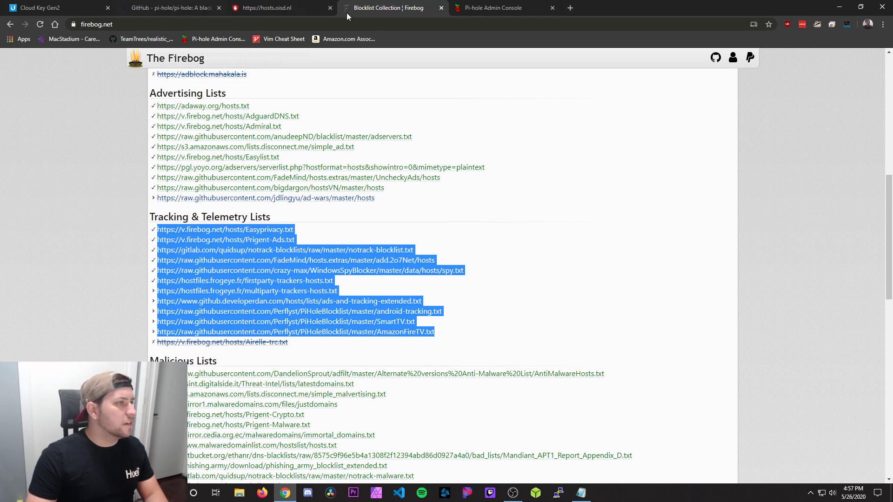
Step: Add the copied Firebog Tracking & Telemetry URLs as adlists, bringing the total to 16
{"action": "left_click", "coordinate": [493, 8]}
{"action": "left_click", "coordinate": [335, 170]}
{"action": "key", "text": "ctrl+v"}
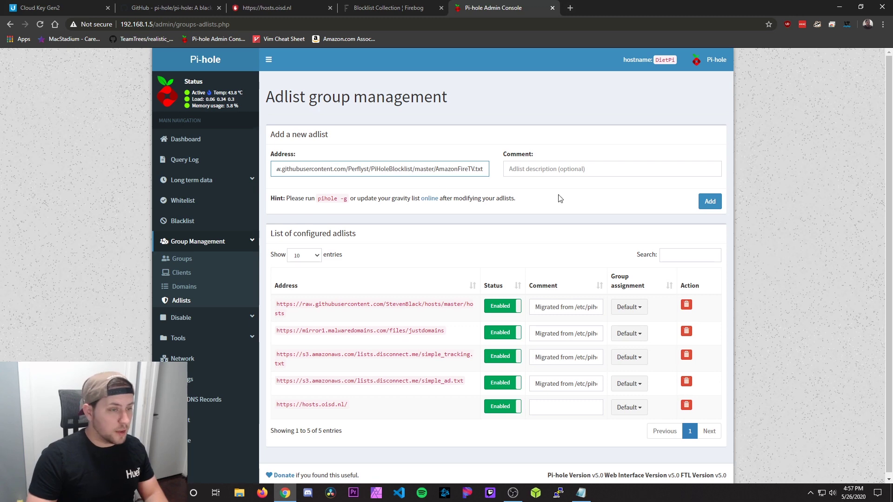
{"action": "left_click", "coordinate": [711, 203]}
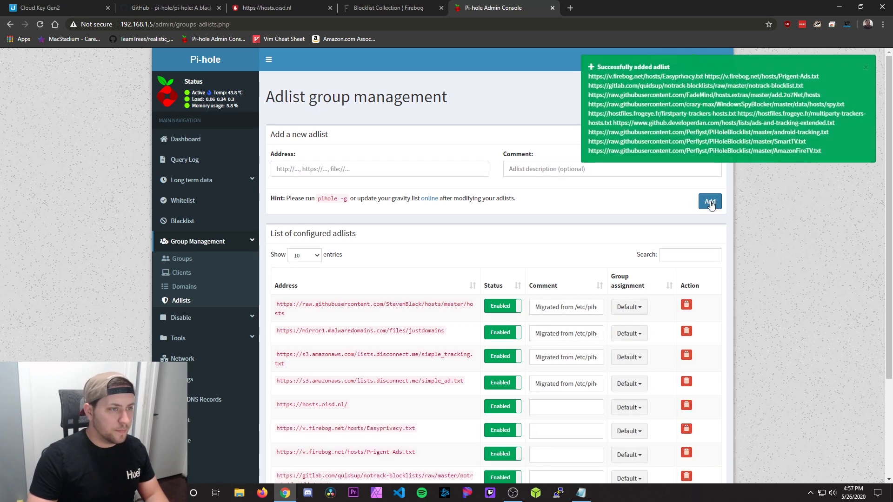
{"action": "scroll", "coordinate": [477, 238], "scroll_direction": "down", "scroll_amount": 3}
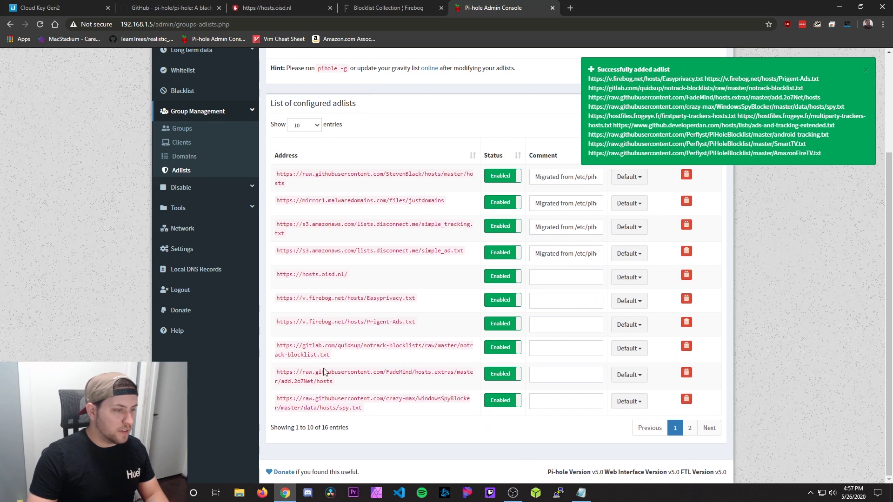
{"action": "scroll", "coordinate": [325, 395], "scroll_direction": "up", "scroll_amount": 3}
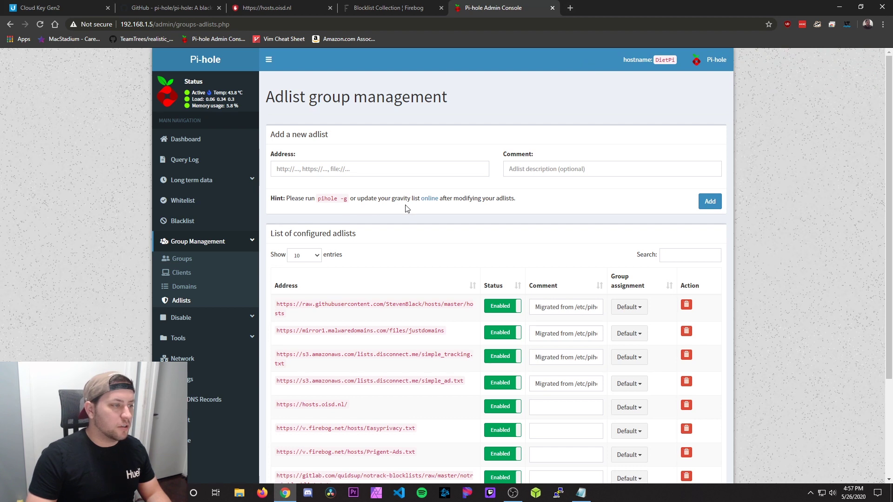
Step: Update gravity, then check the dashboard showing 1,075,182 blocklisted domains
{"action": "left_click", "coordinate": [434, 205]}
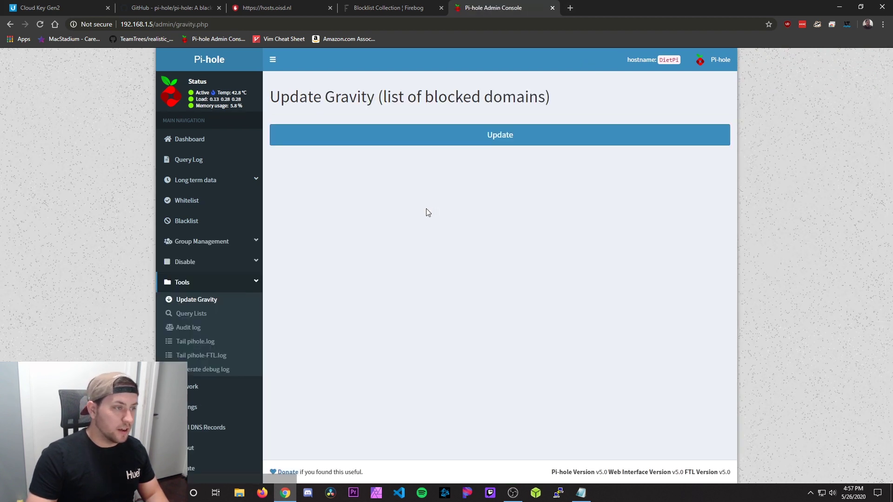
{"action": "left_click", "coordinate": [487, 139]}
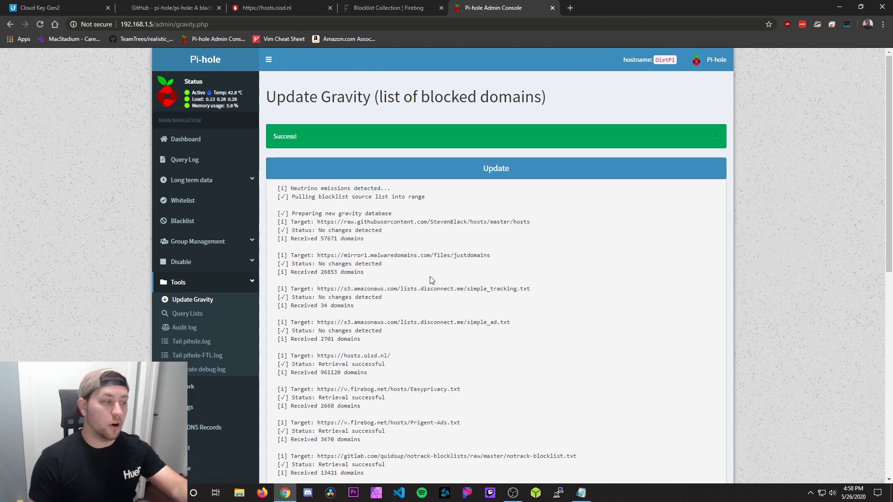
{"action": "left_click", "coordinate": [184, 139]}
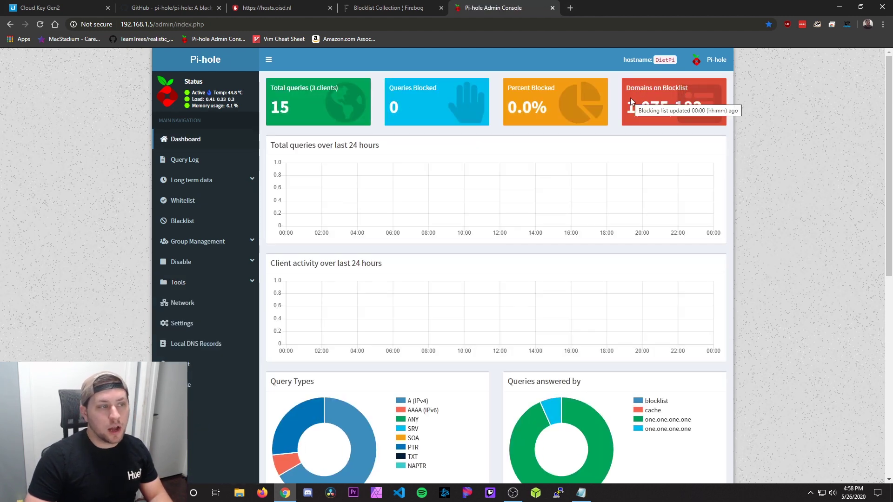
{"action": "mouse_move", "coordinate": [632, 114]}
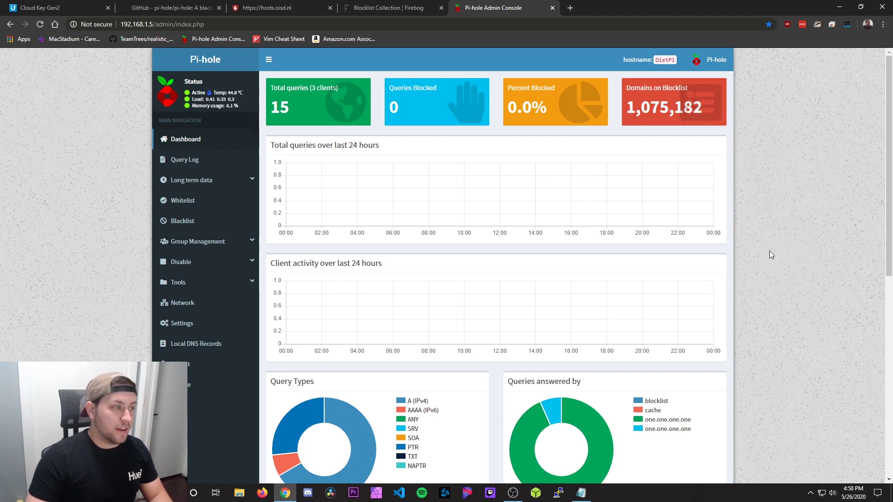
{"action": "scroll", "coordinate": [769, 251], "scroll_direction": "down", "scroll_amount": 8}
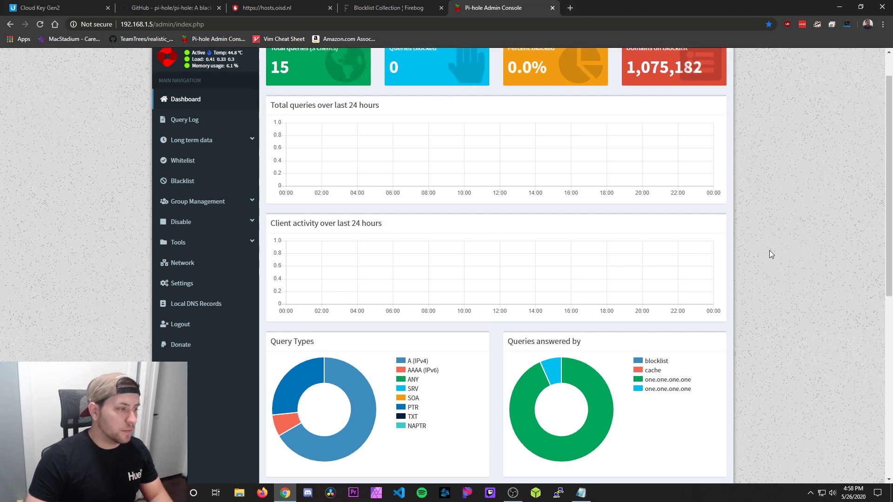
{"action": "scroll", "coordinate": [770, 251], "scroll_direction": "up", "scroll_amount": 8}
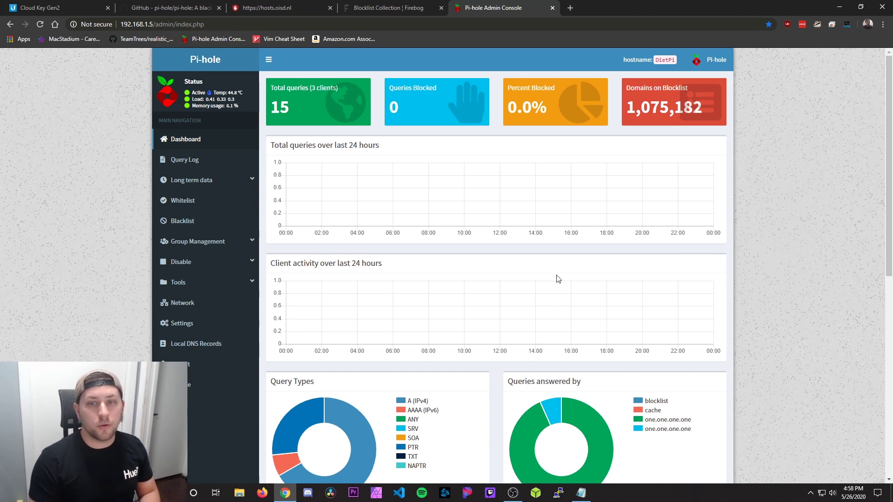
{"action": "scroll", "coordinate": [558, 279], "scroll_direction": "down", "scroll_amount": 5}
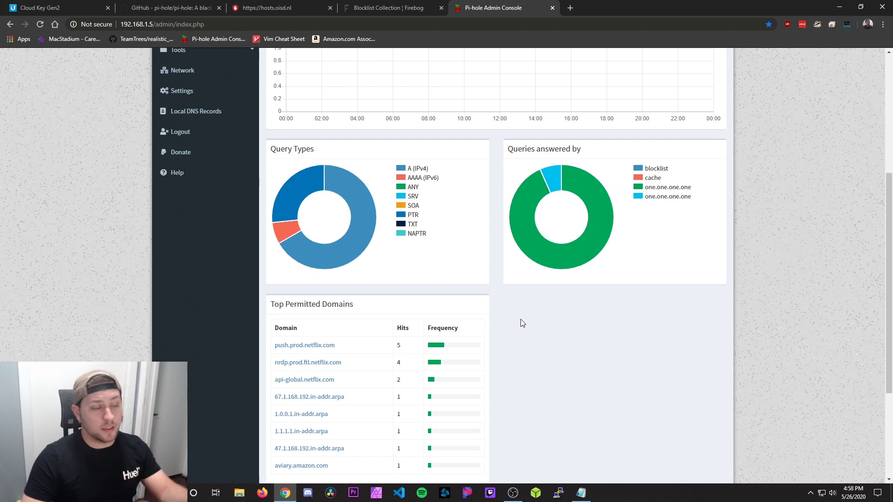
{"action": "scroll", "coordinate": [668, 333], "scroll_direction": "down", "scroll_amount": 4}
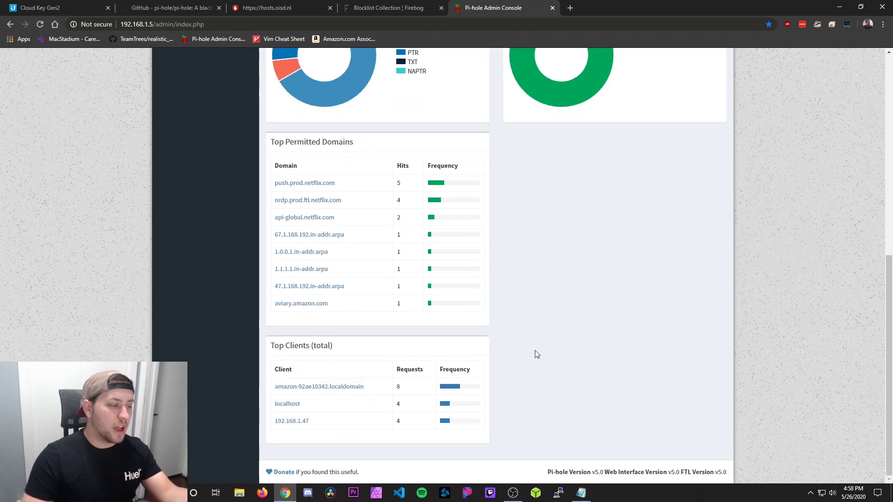
{"action": "scroll", "coordinate": [608, 412], "scroll_direction": "up", "scroll_amount": 9}
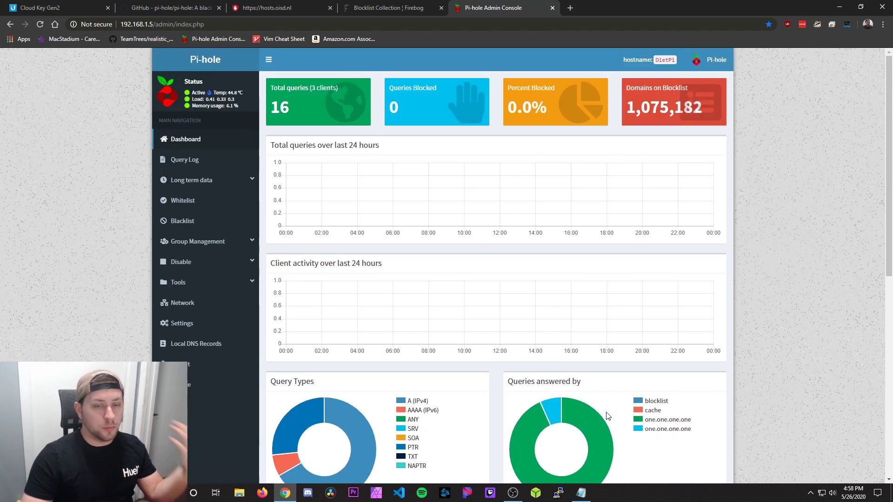